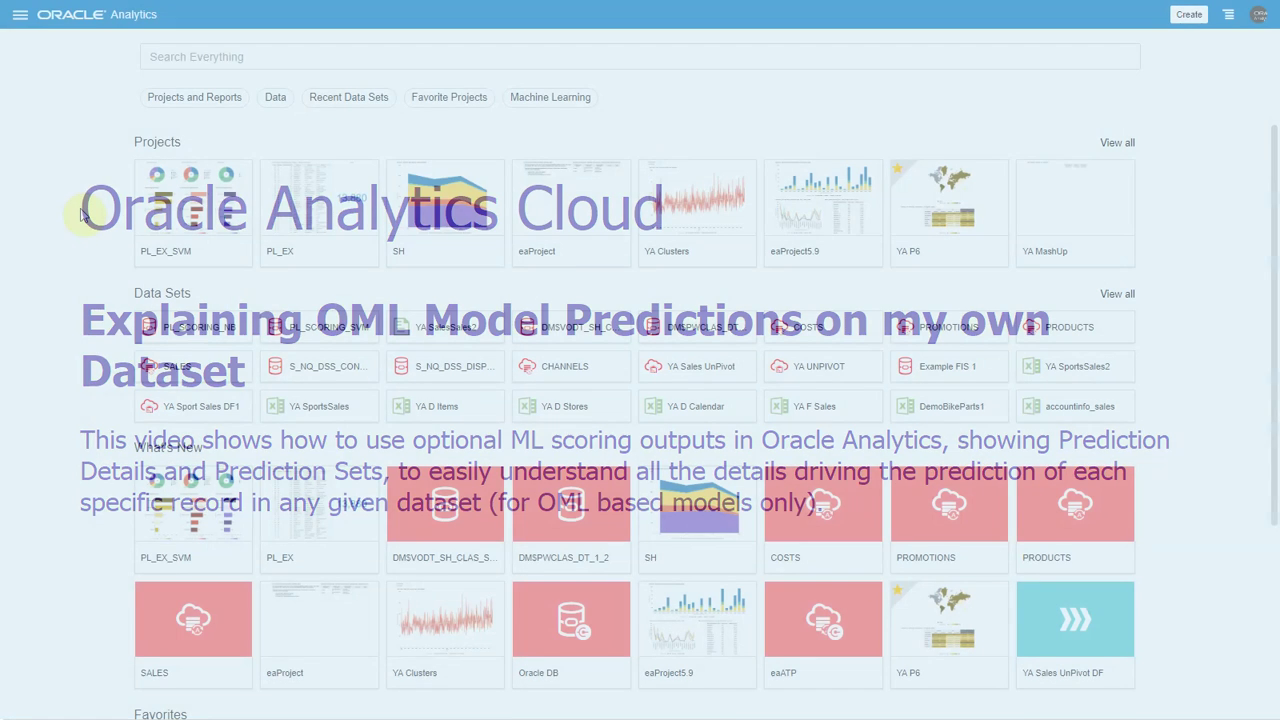
- Go to the Machine Learning models list and bring up the actions menu for CLAS_SVM_5_15_GAUSS1
click(21, 16)
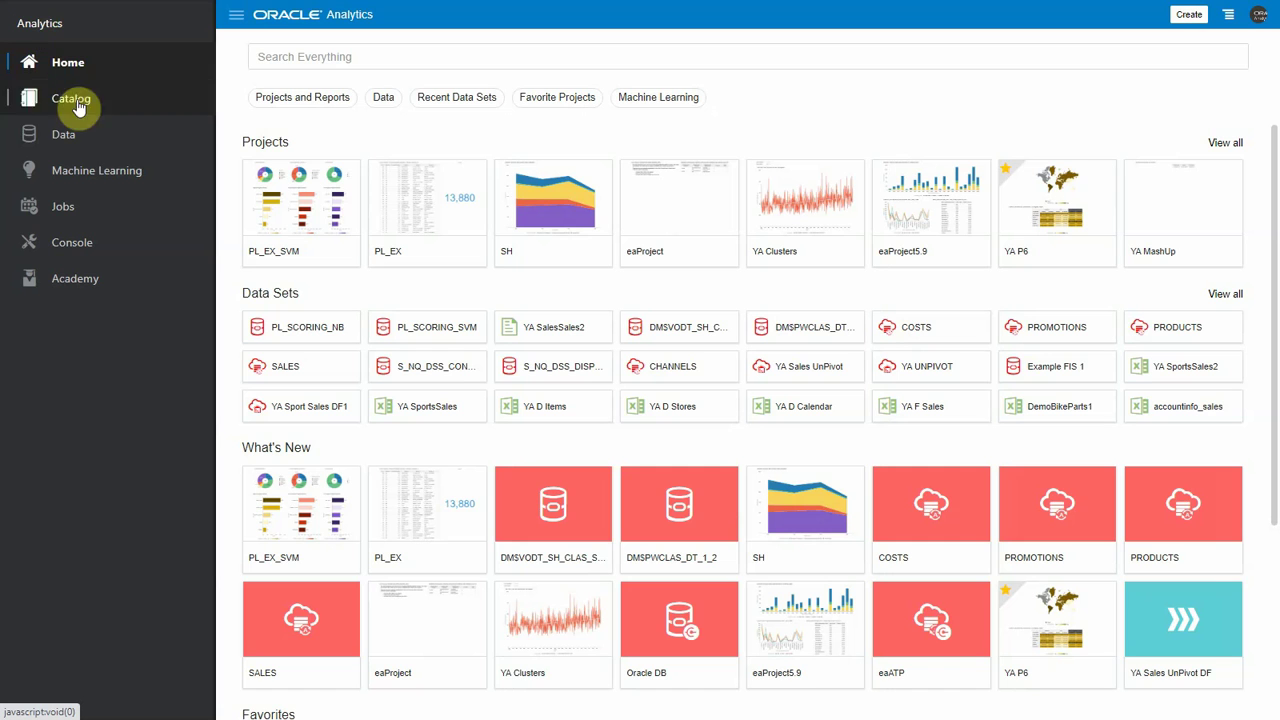
click(108, 175)
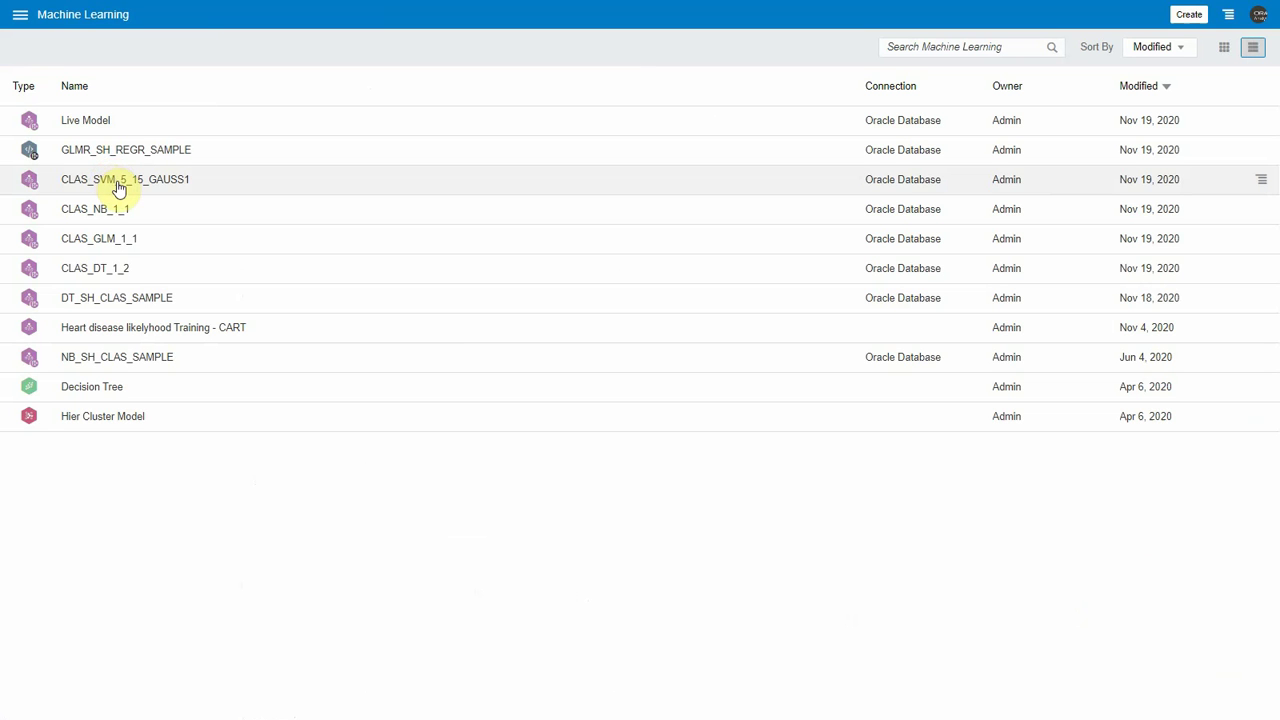
click(120, 186)
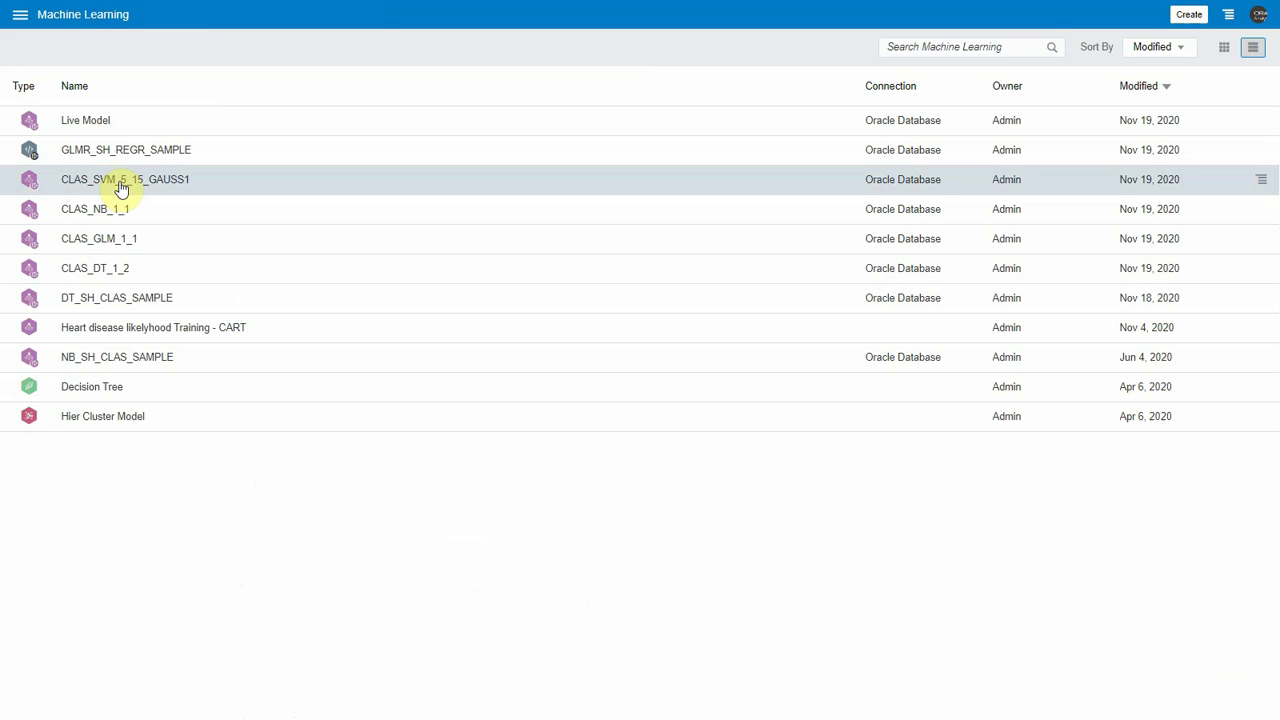
right_click(120, 187)
- Inspect CLAS_SVM_5_15_GAUSS1 and expand its Details input columns, such as HAS_CHILDREN, REGION and SALARY
click(150, 194)
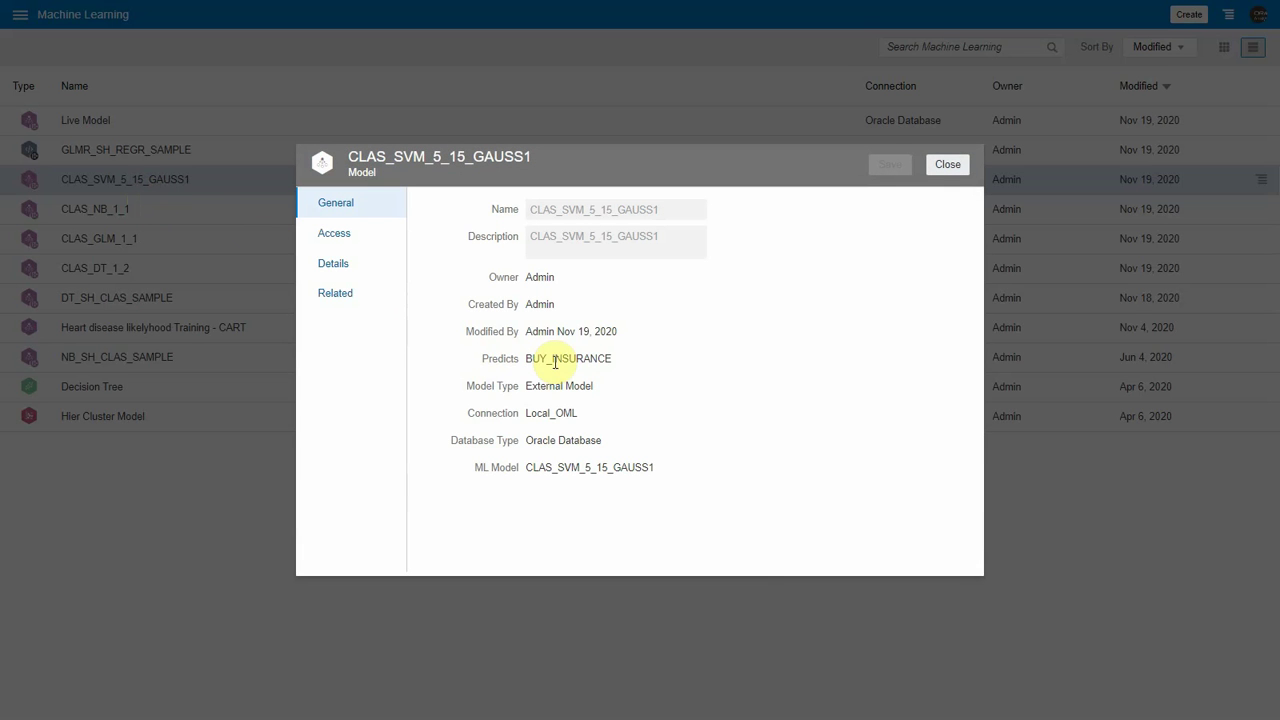
click(358, 267)
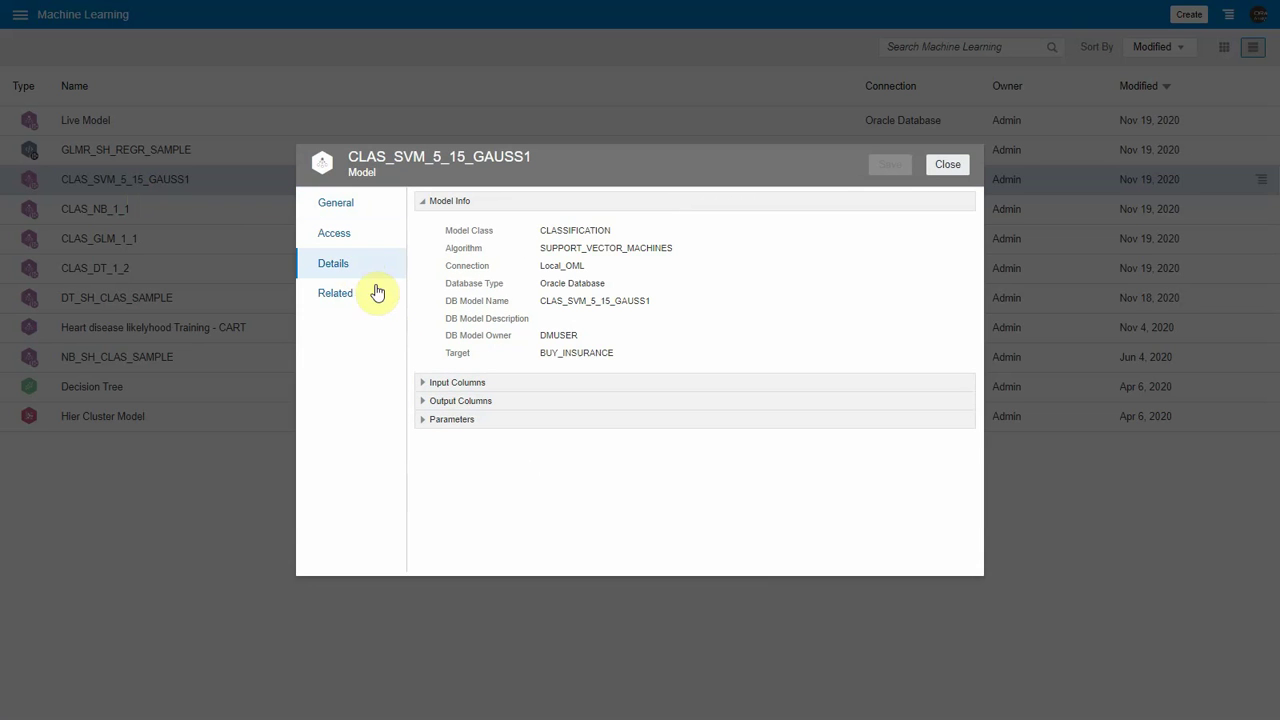
click(432, 384)
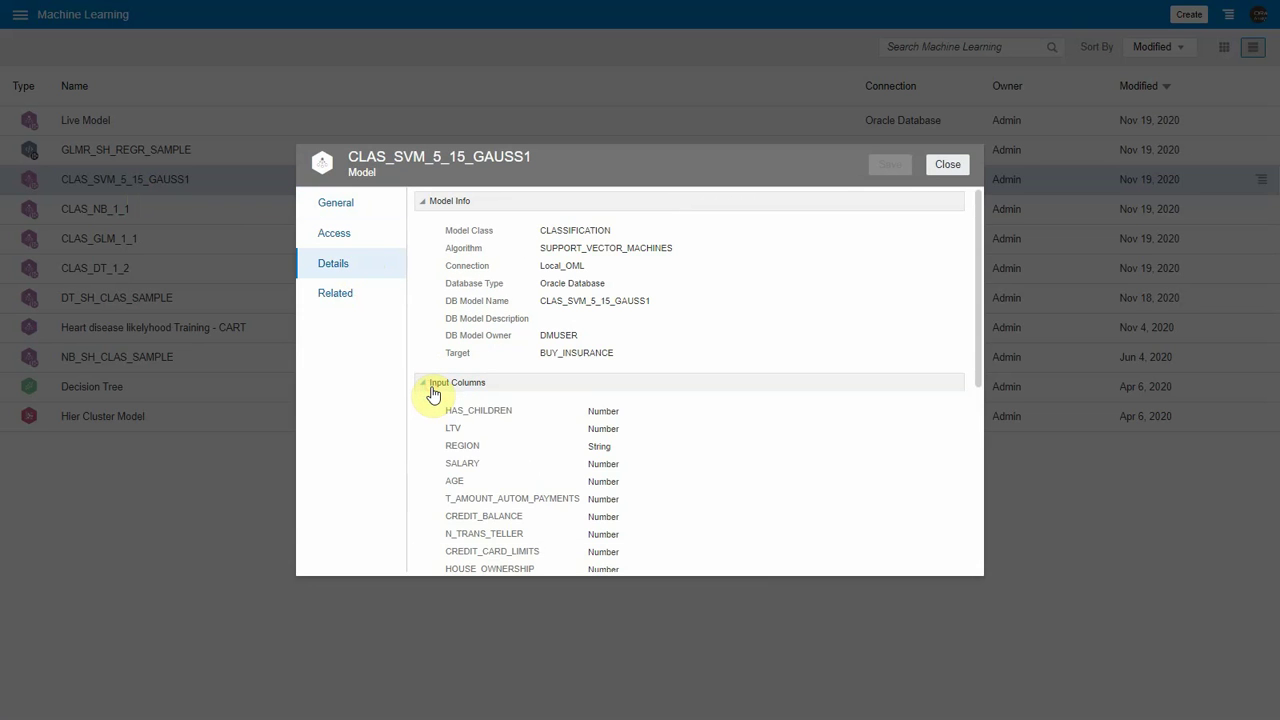
scroll(462, 442, down, 3)
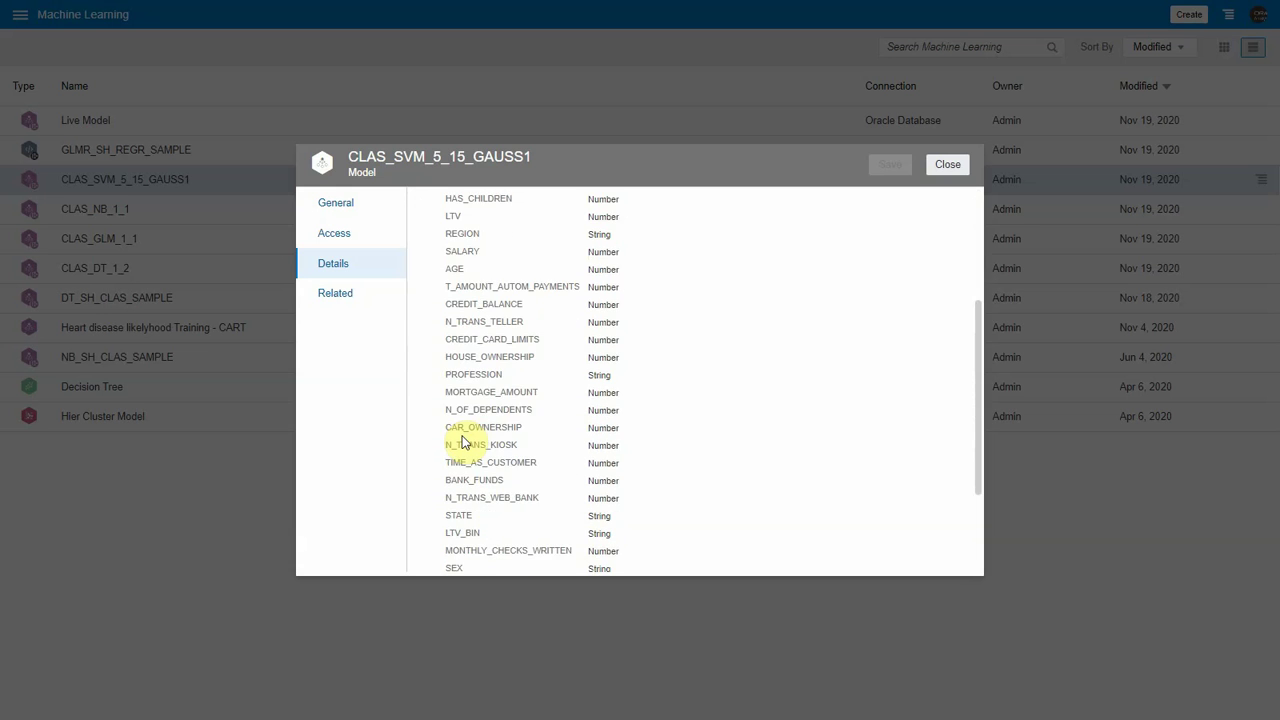
scroll(462, 442, up, 3)
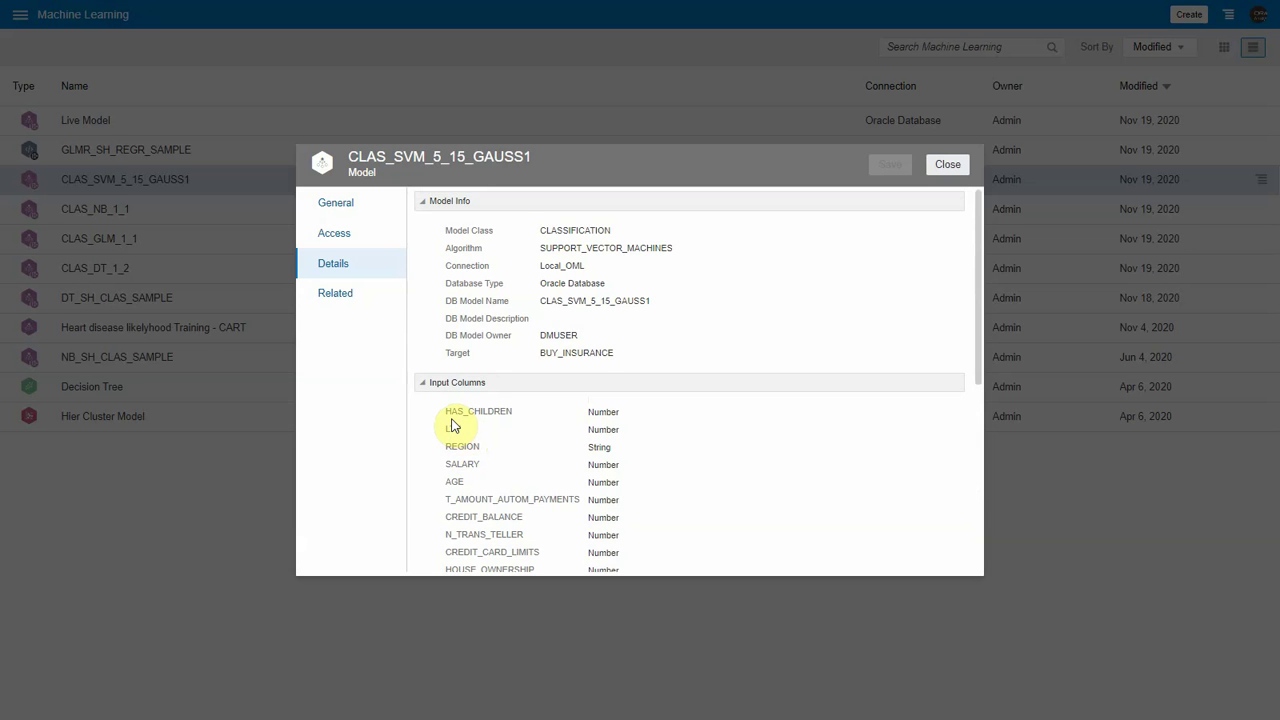
- Show the Related tab listing views like DM$VLCLAS_SVM_5_15_GAUSS1 for SVM Linear Coefficients
click(366, 304)
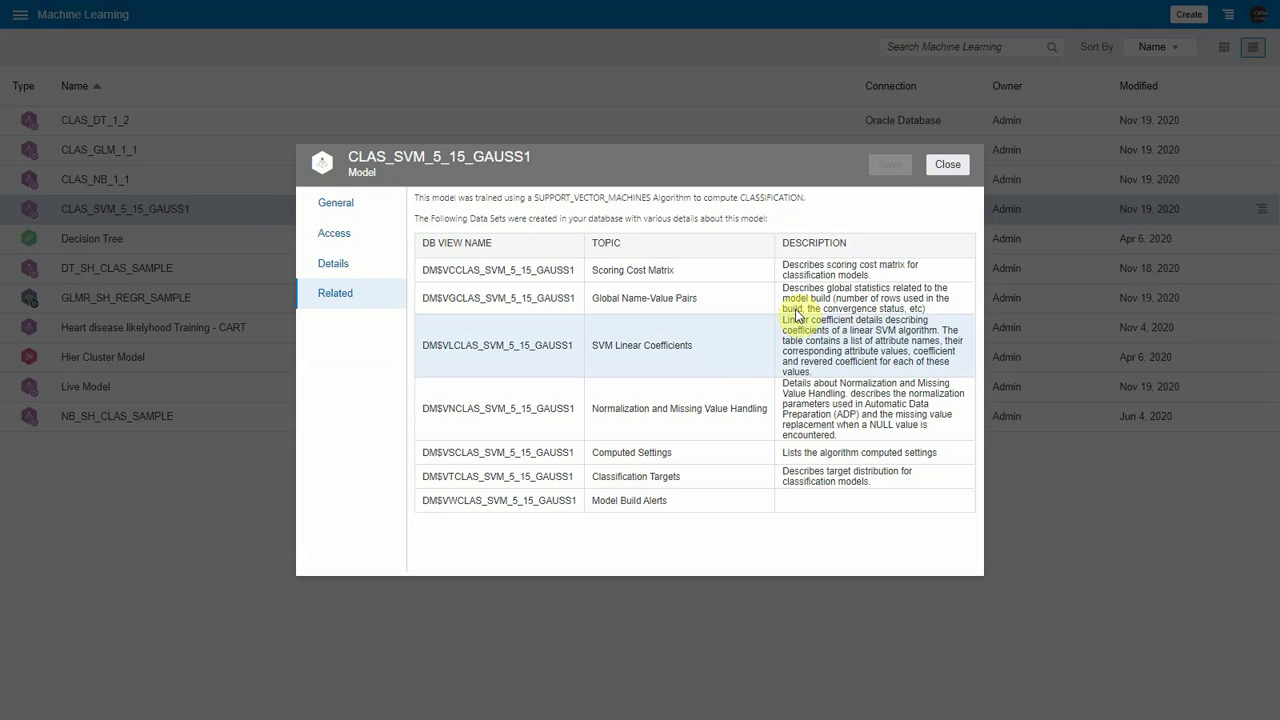
- Close the inspector and create a data flow sourced from PL_INSURANCE_CUSTOMERS, found by searching 'insu'
click(947, 168)
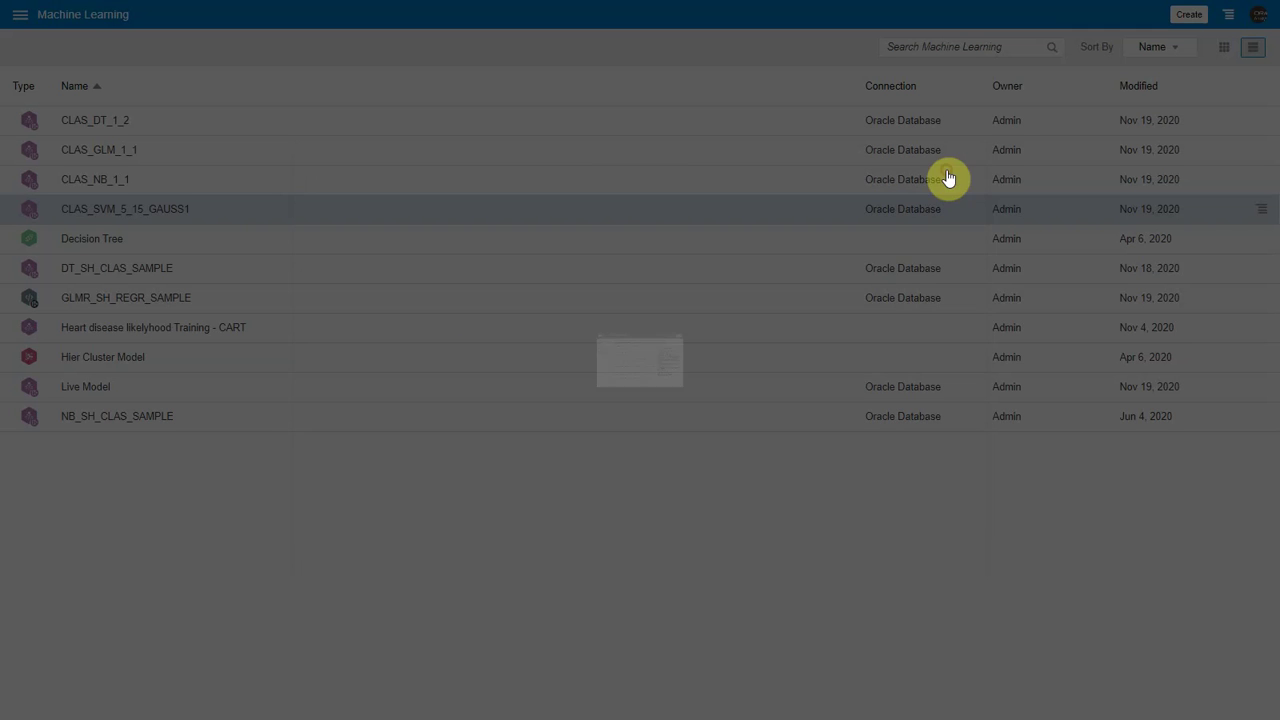
click(1188, 16)
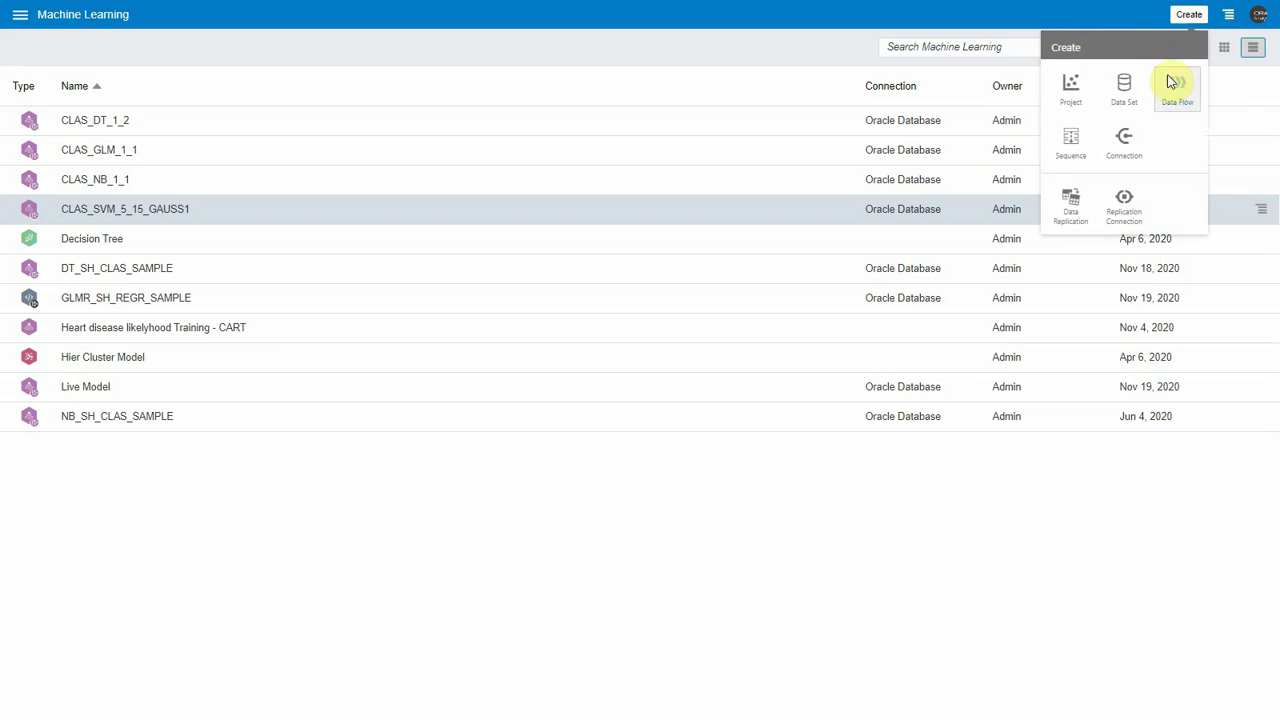
click(1165, 106)
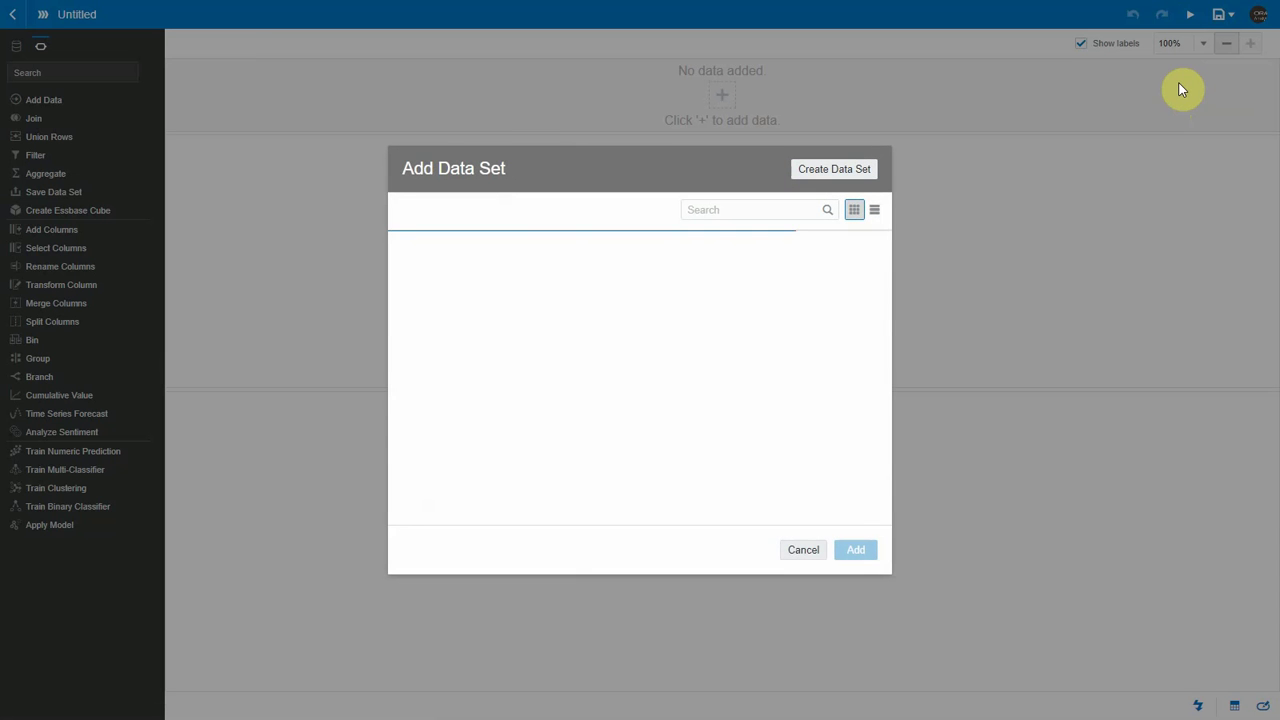
click(779, 214)
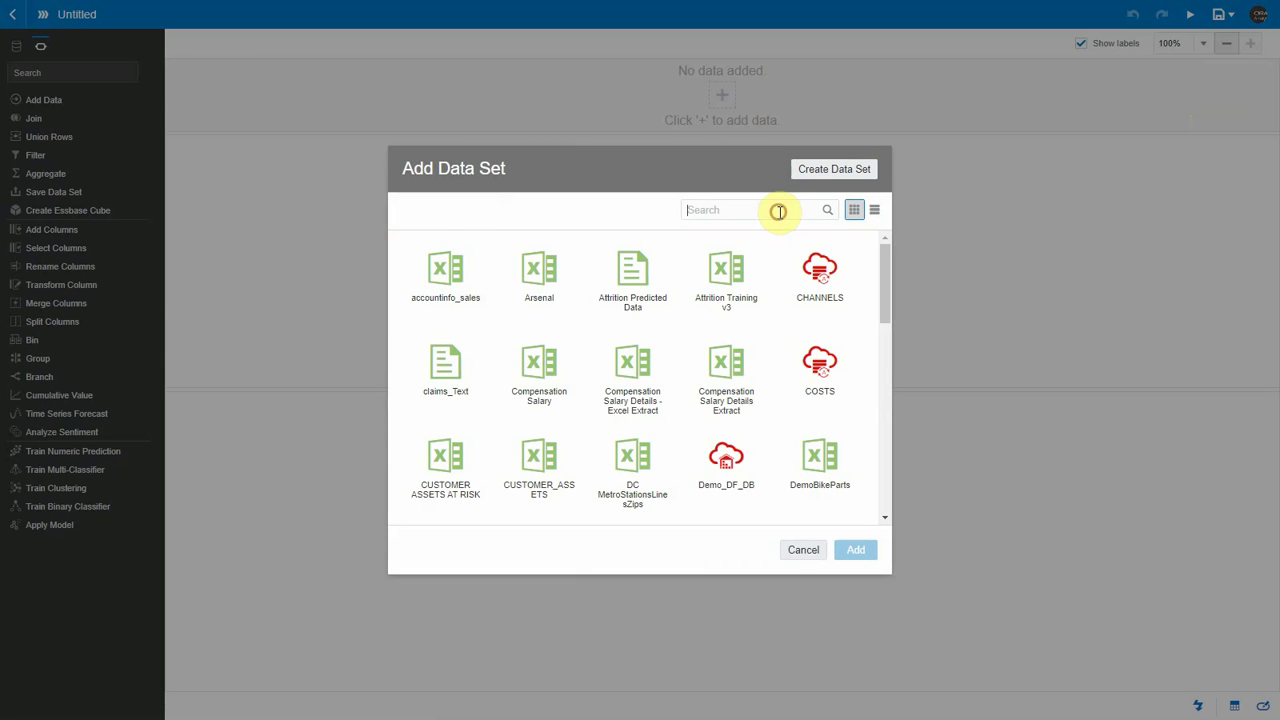
text(insu)
click(447, 285)
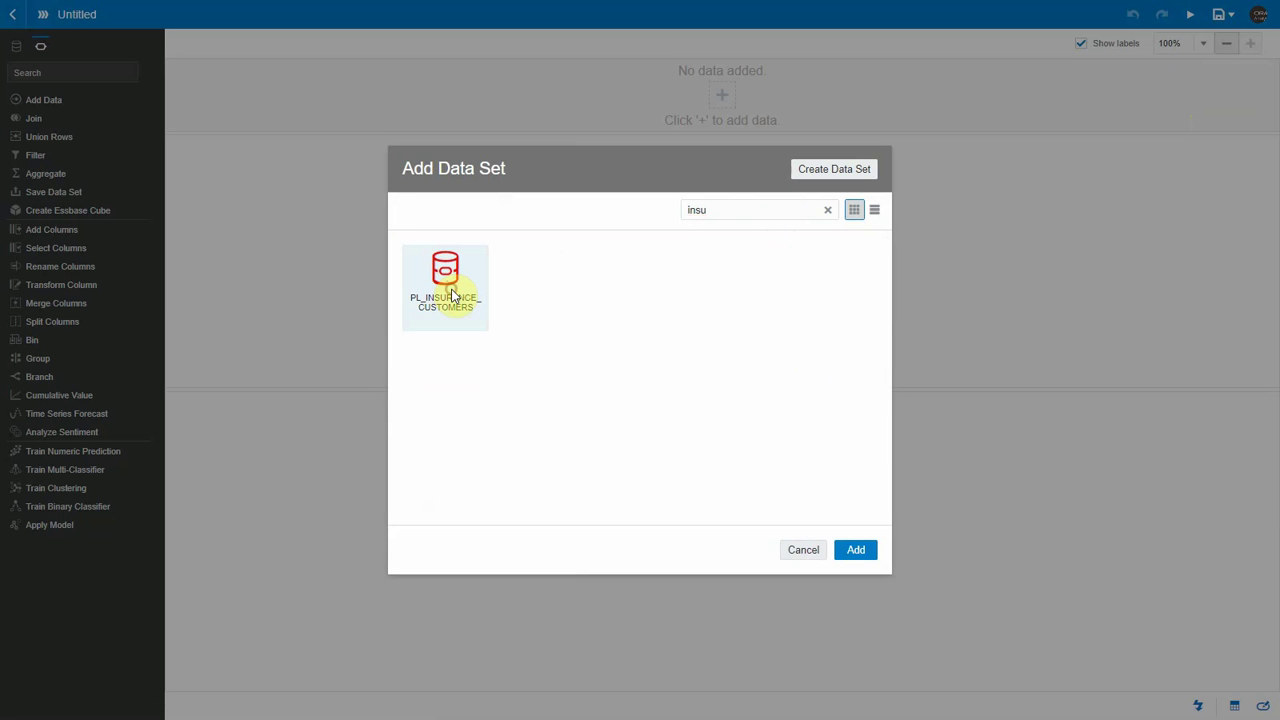
click(857, 552)
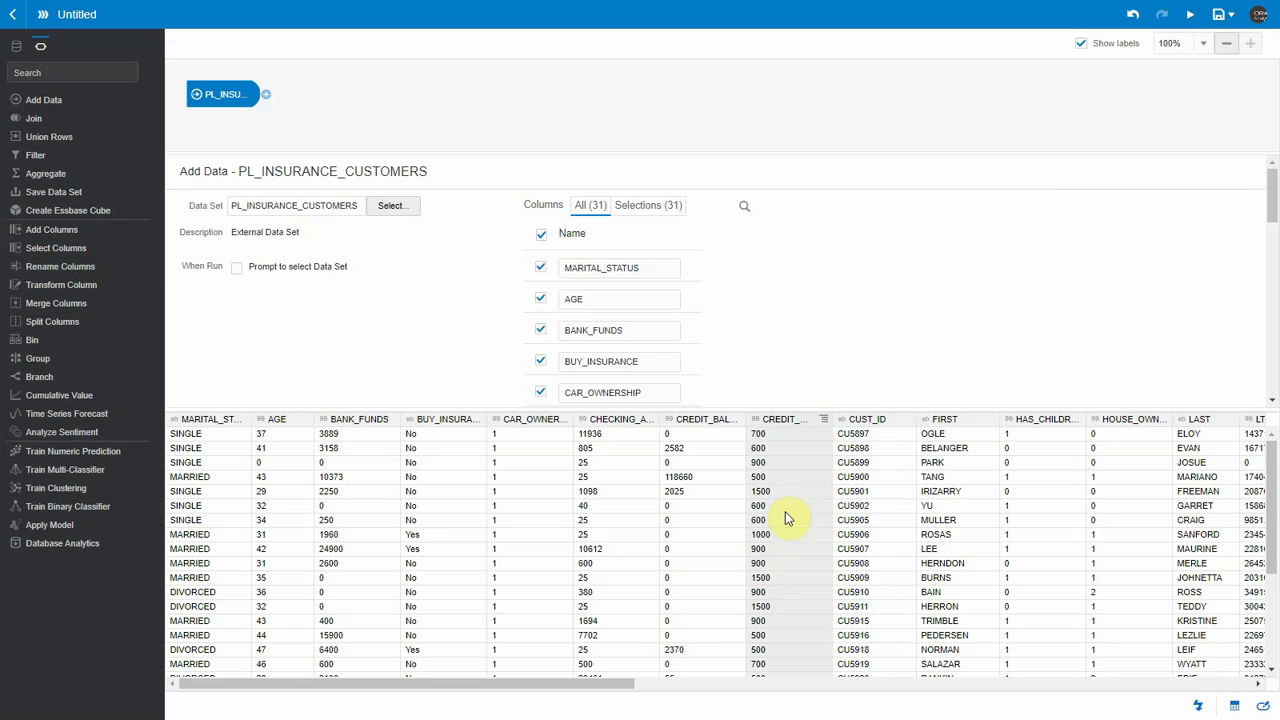
- Add an Apply Model step after the source using the CLAS_SVM_5_15_GAUSS1 model
click(266, 95)
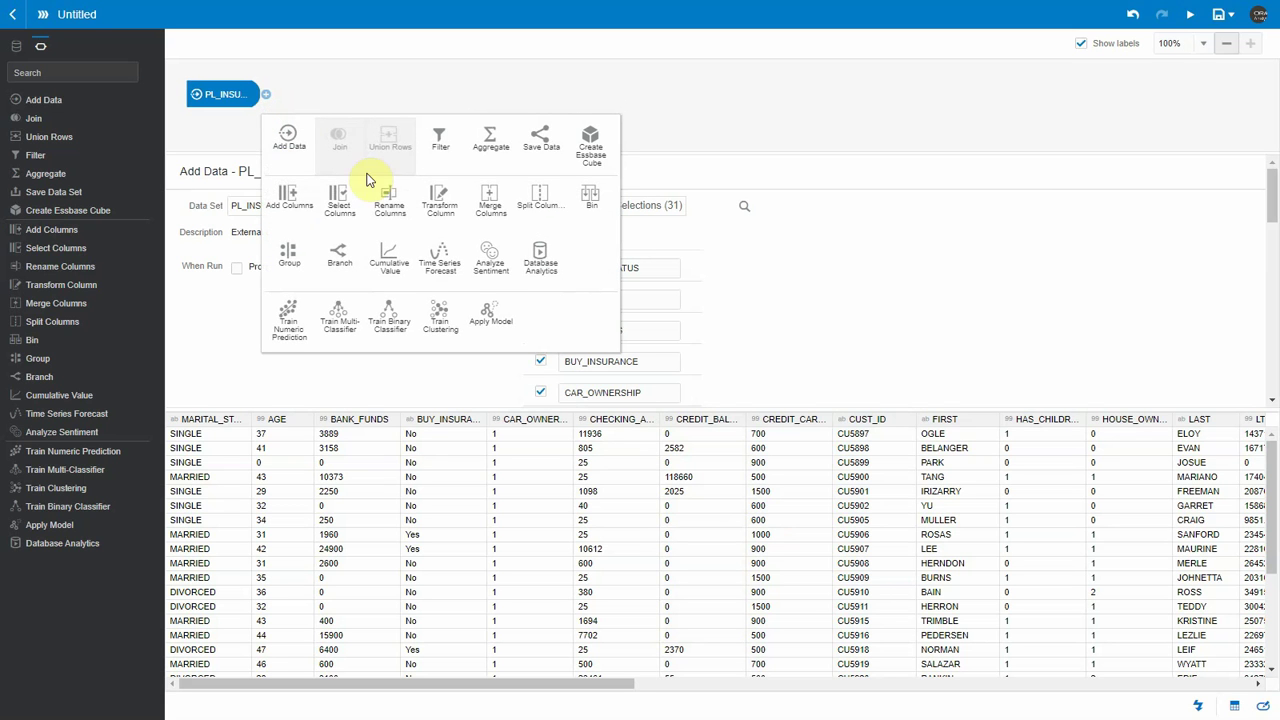
click(512, 330)
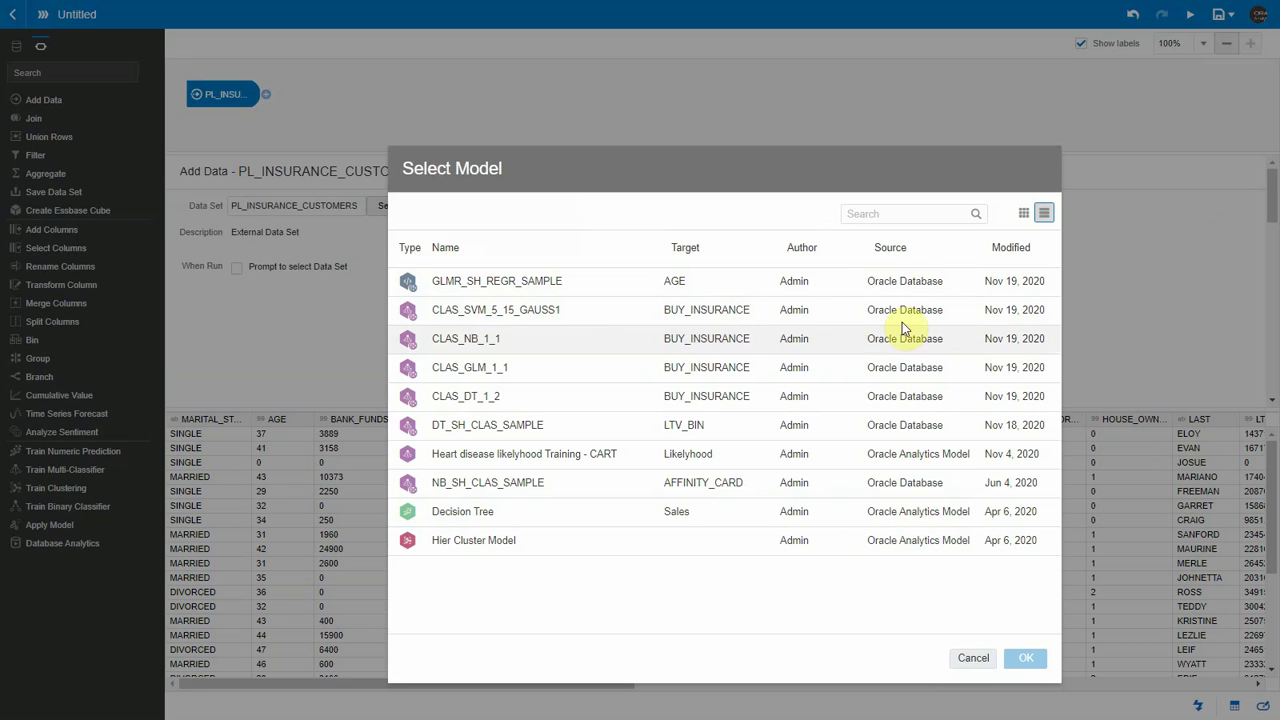
click(594, 321)
click(1027, 660)
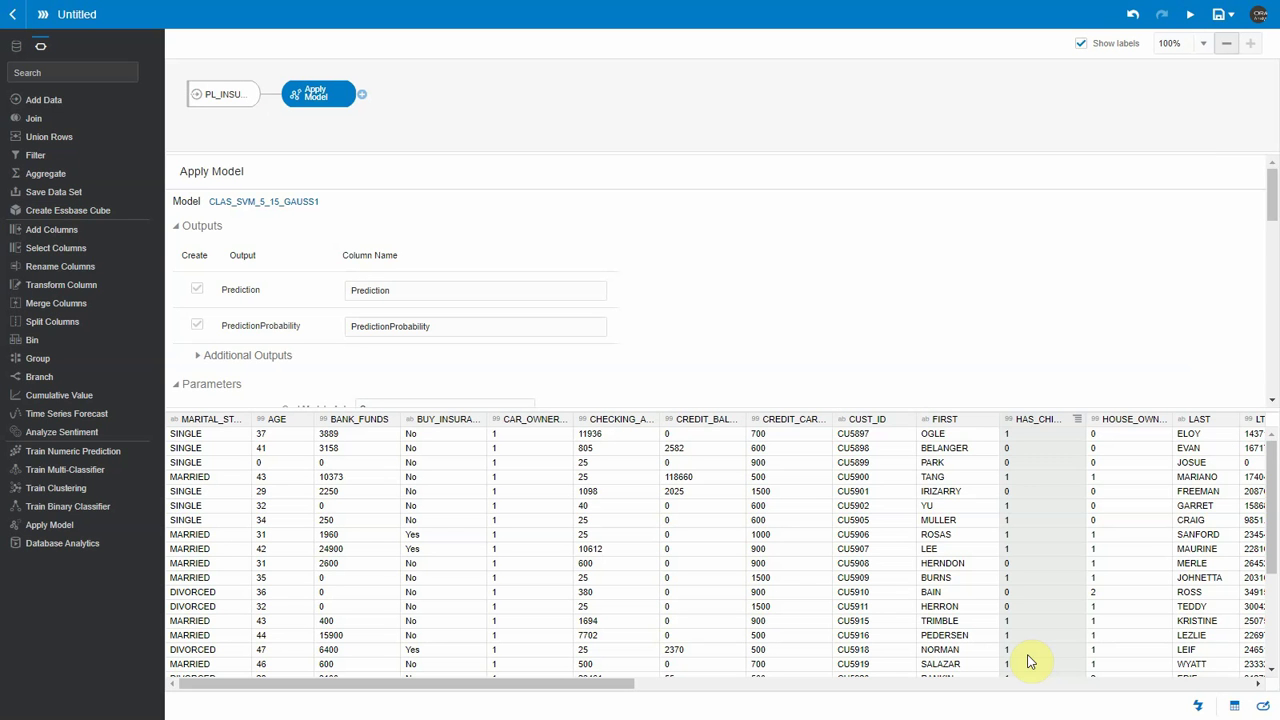
- Hide the data preview and collapse Inputs and Parameters, leaving only Outputs expanded
click(1233, 706)
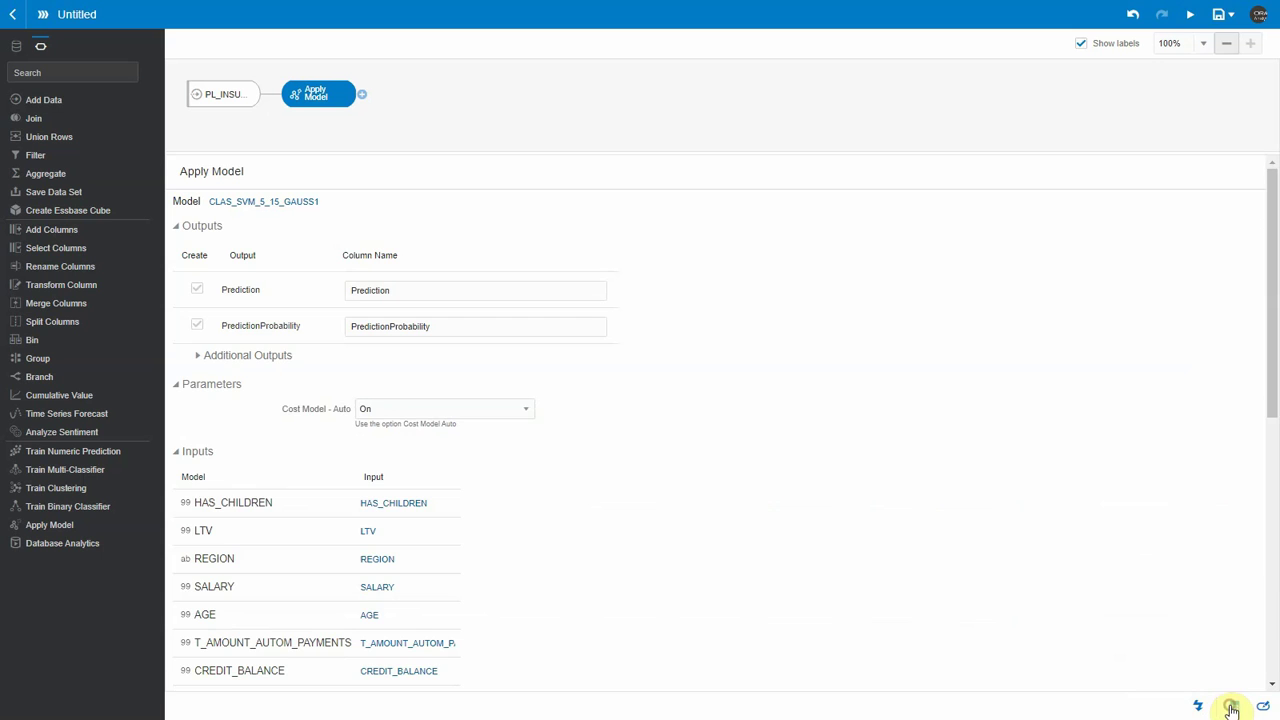
click(180, 230)
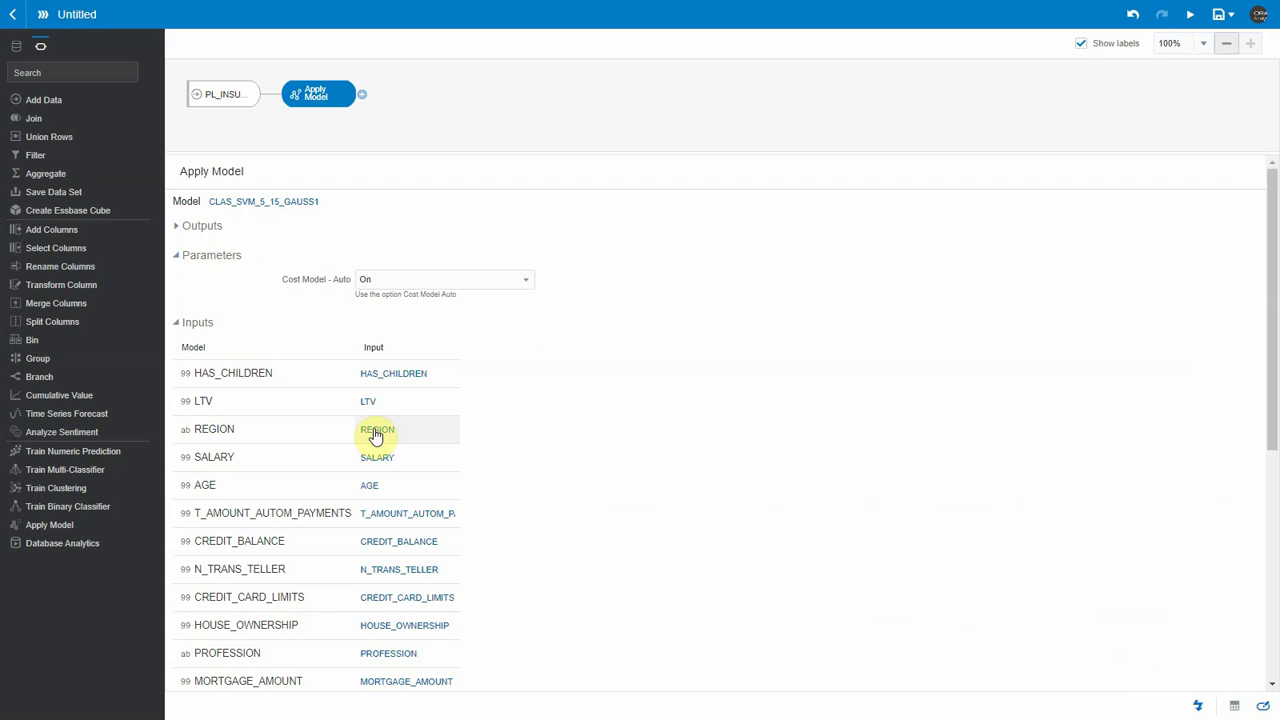
scroll(372, 486, down, 5)
scroll(372, 486, up, 5)
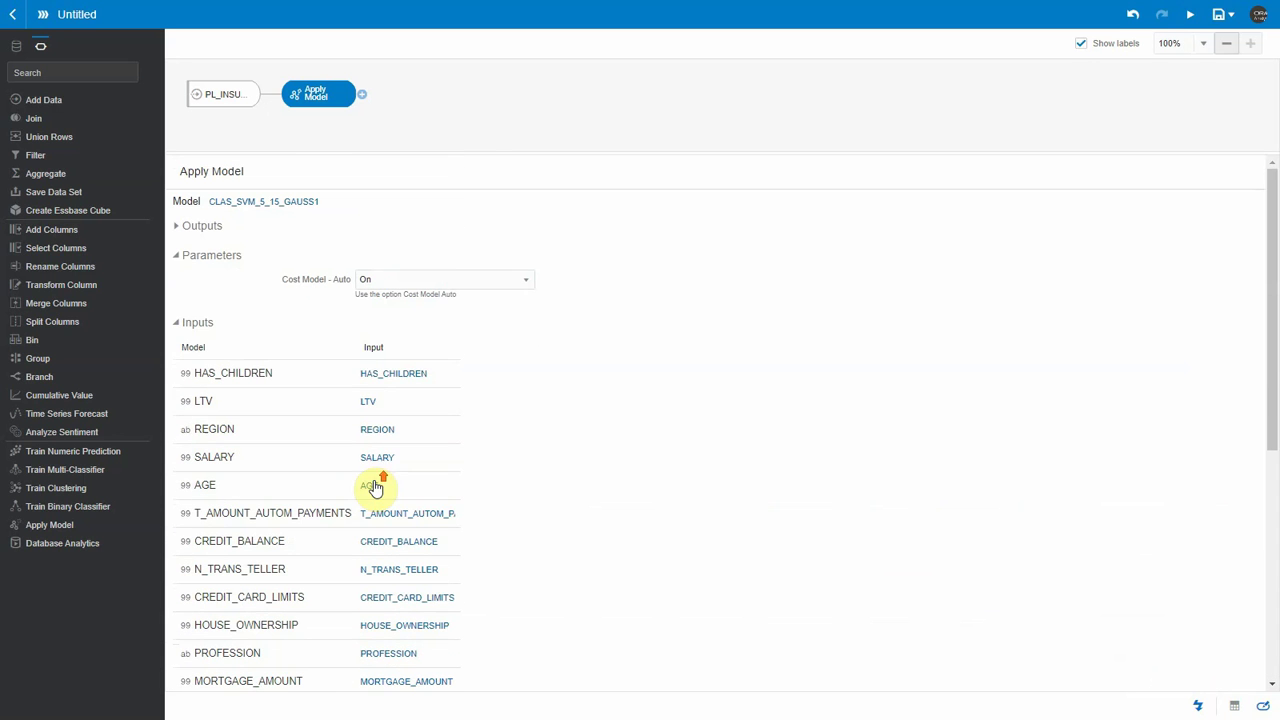
click(180, 324)
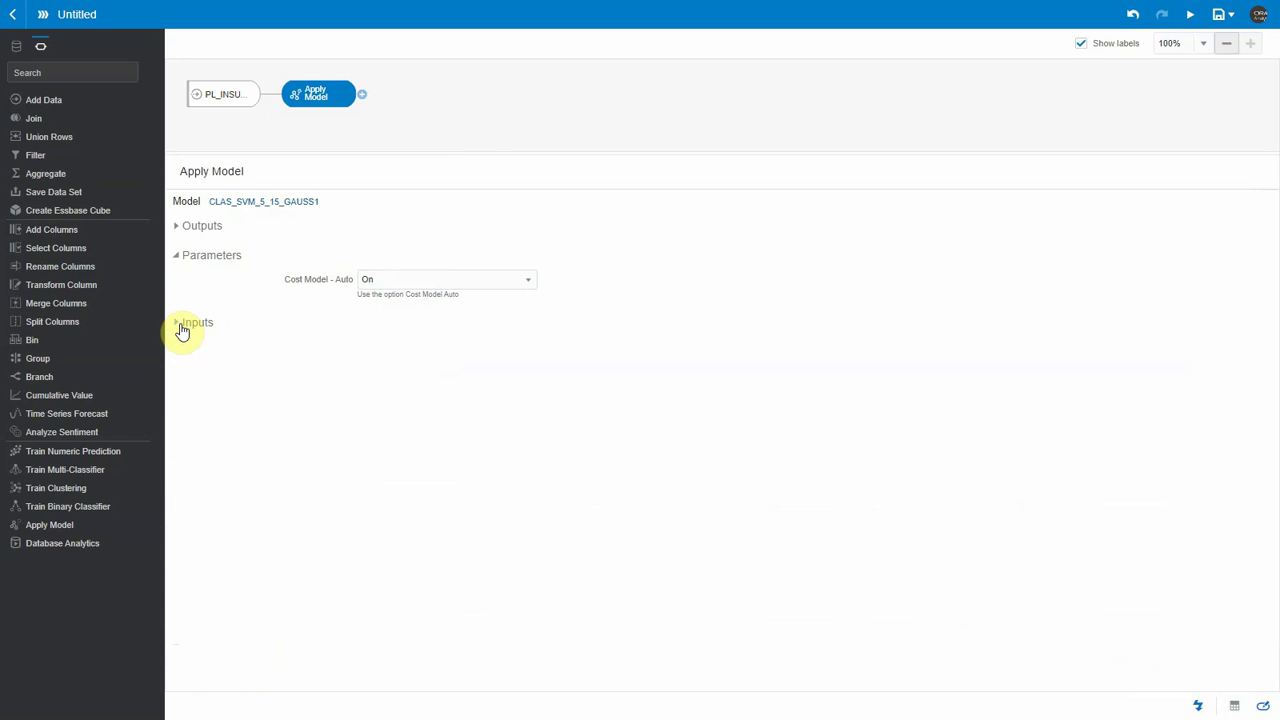
click(176, 258)
click(178, 230)
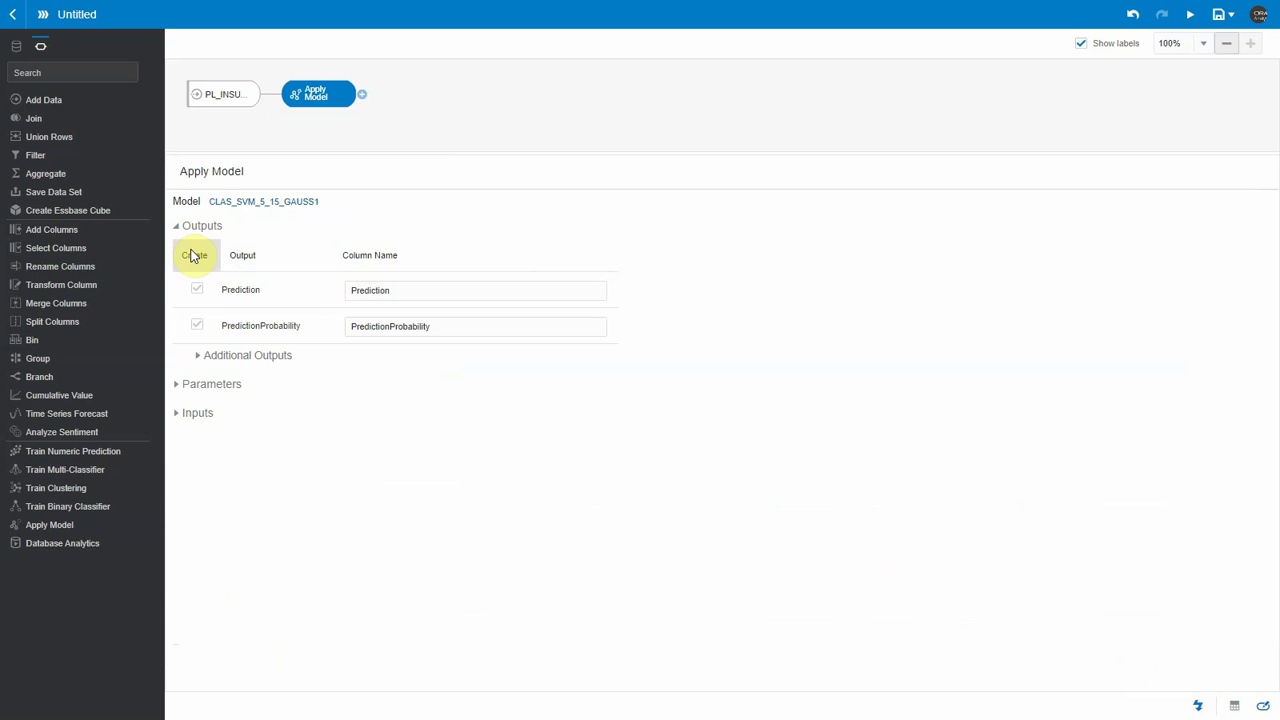
- Expand Additional Outputs to list PredictionCost, Prediction_2–4, Probability_2–4 and the Attribute columns
click(197, 357)
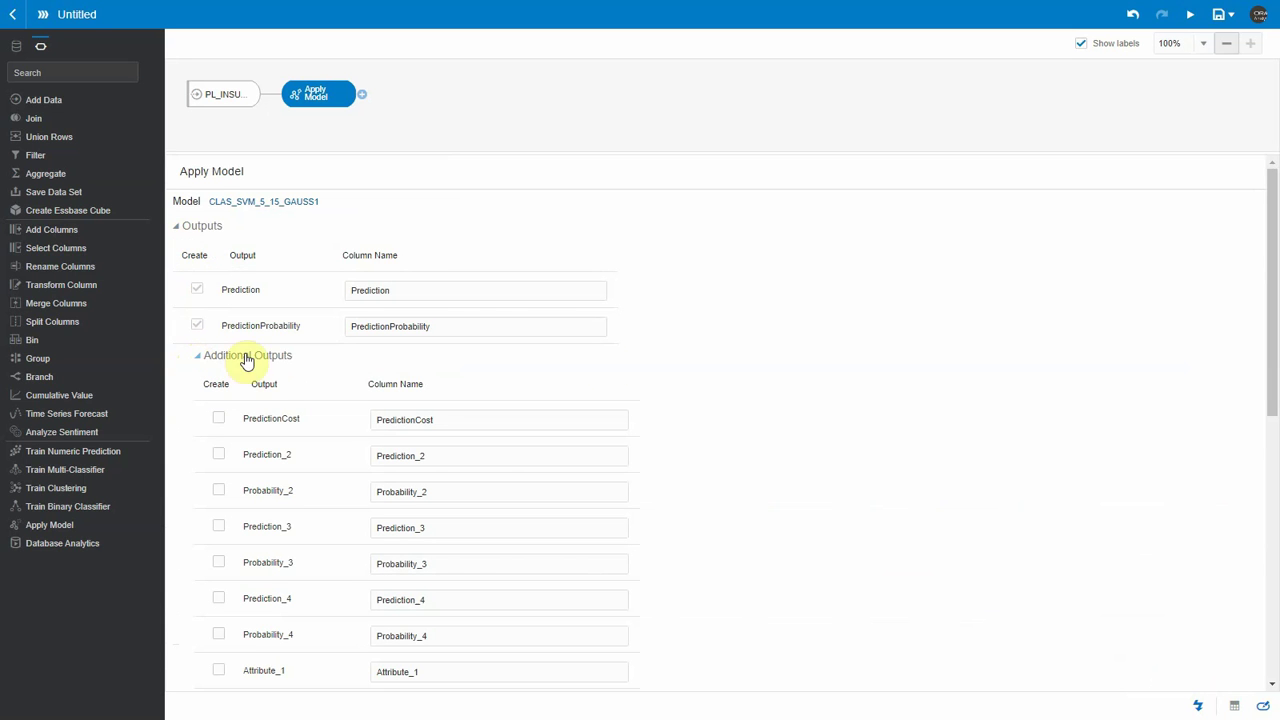
drag(1269, 316, 1274, 363)
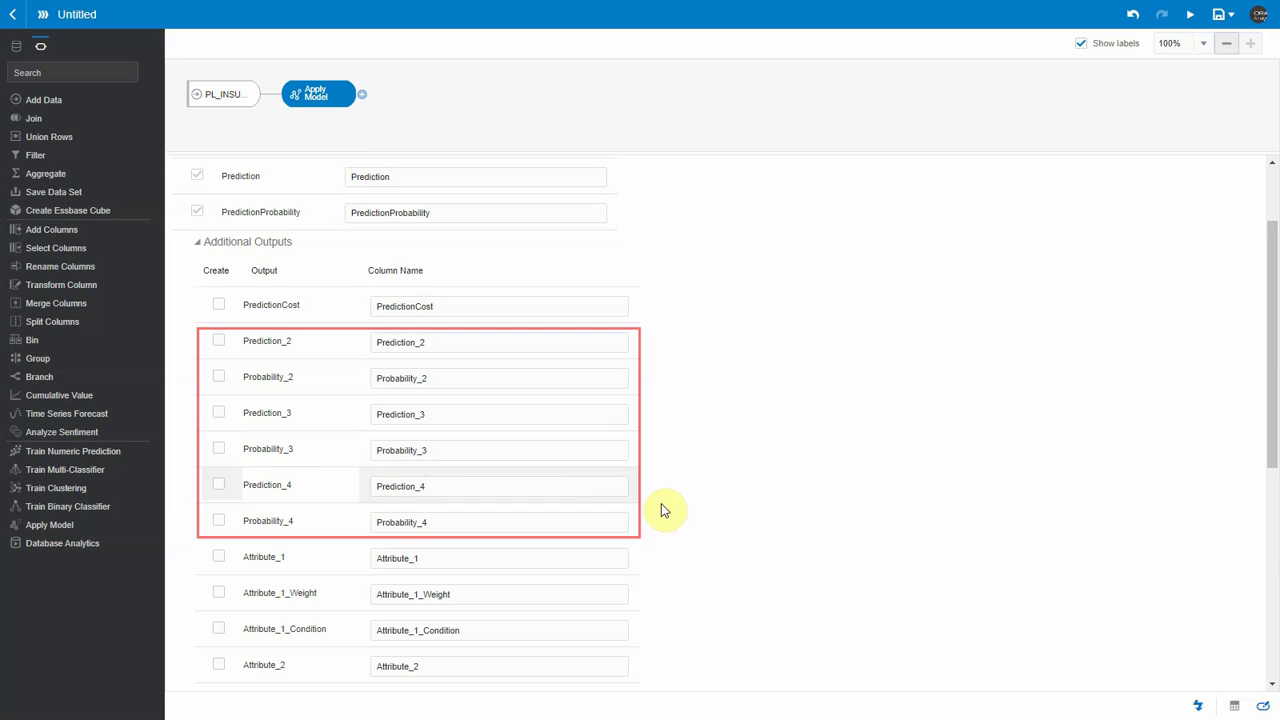
- Check Attribute_1, Attribute_2 and Attribute_3 with their Weight and Condition columns as outputs
scroll(706, 502, down, 1)
scroll(706, 507, down, 3)
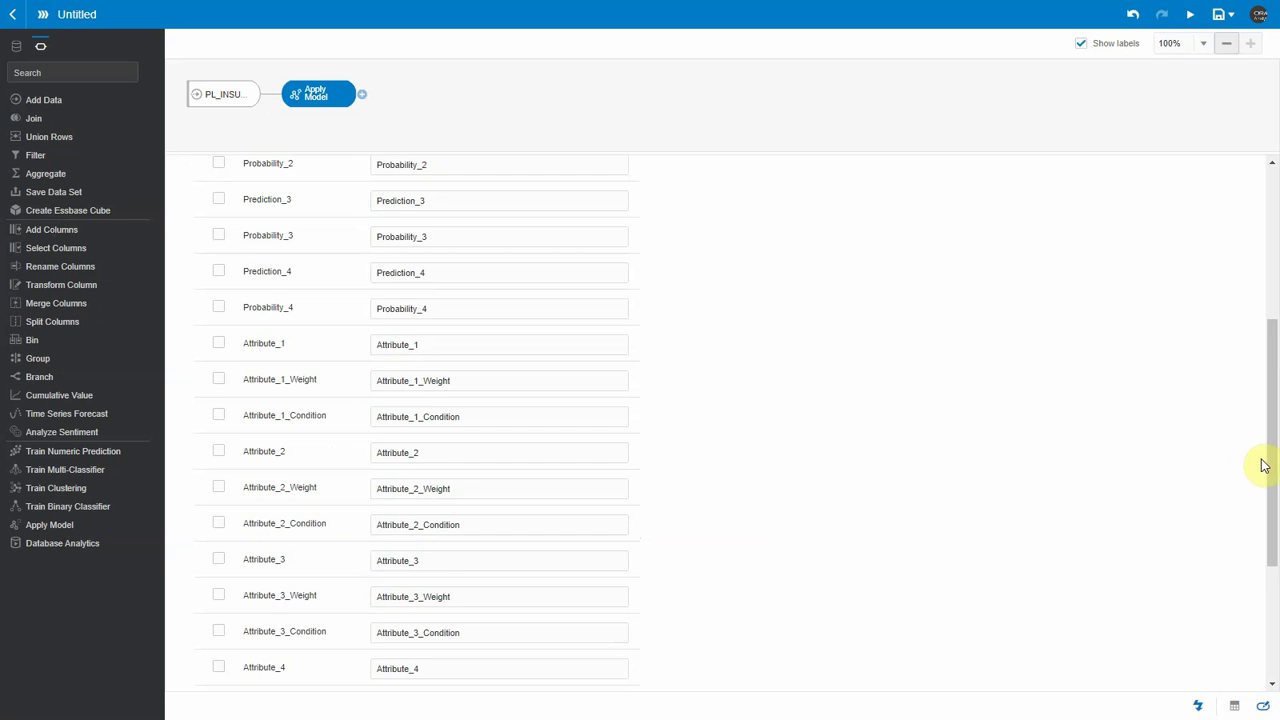
drag(1274, 466, 1274, 536)
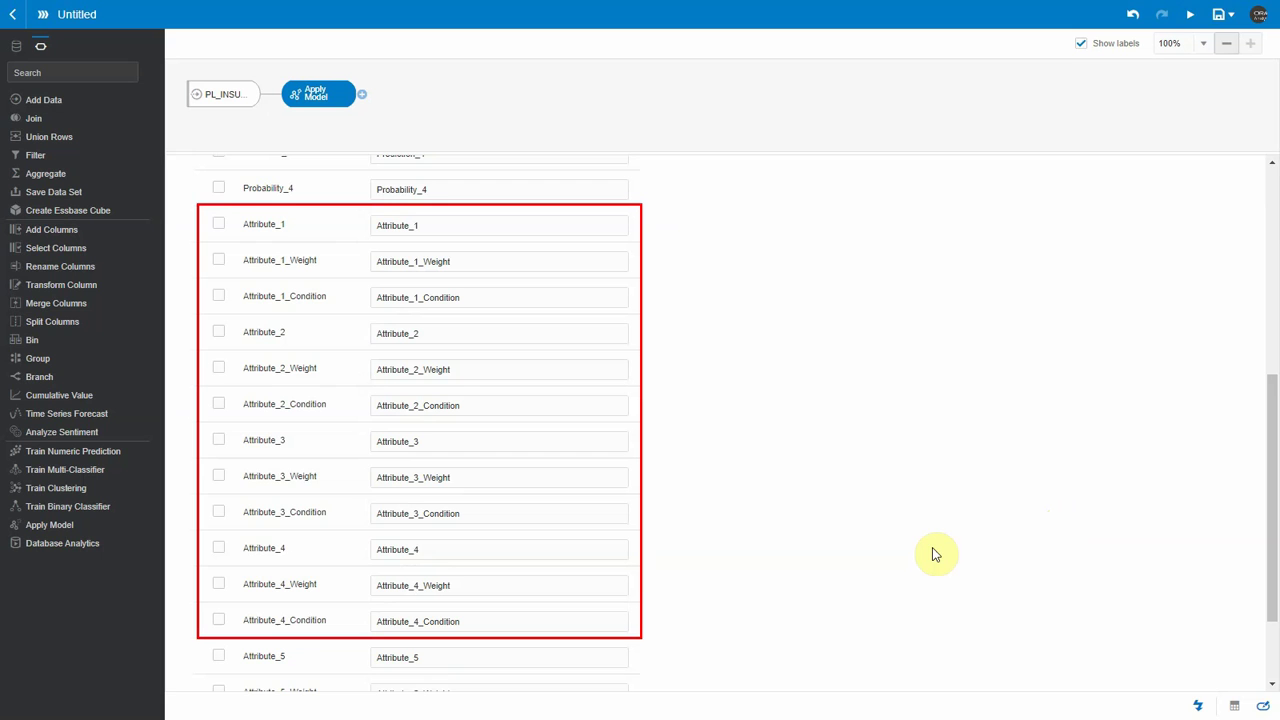
click(220, 224)
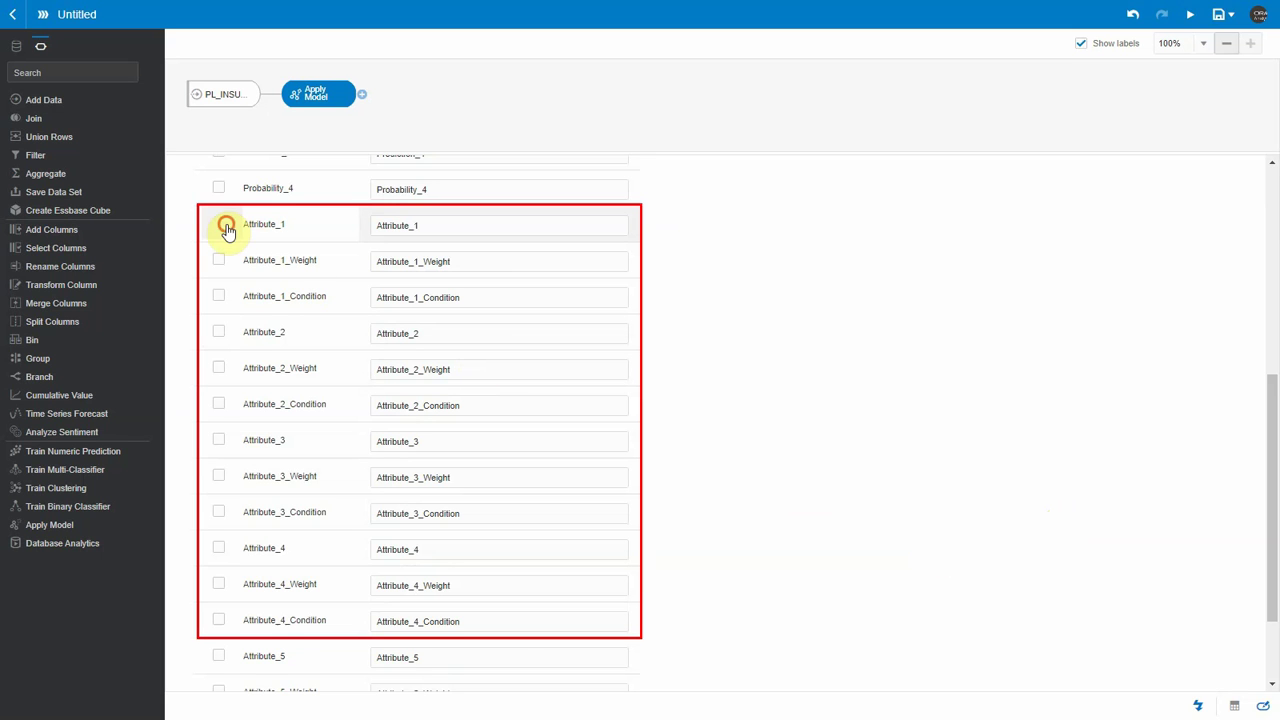
click(224, 261)
click(220, 297)
click(220, 332)
click(220, 368)
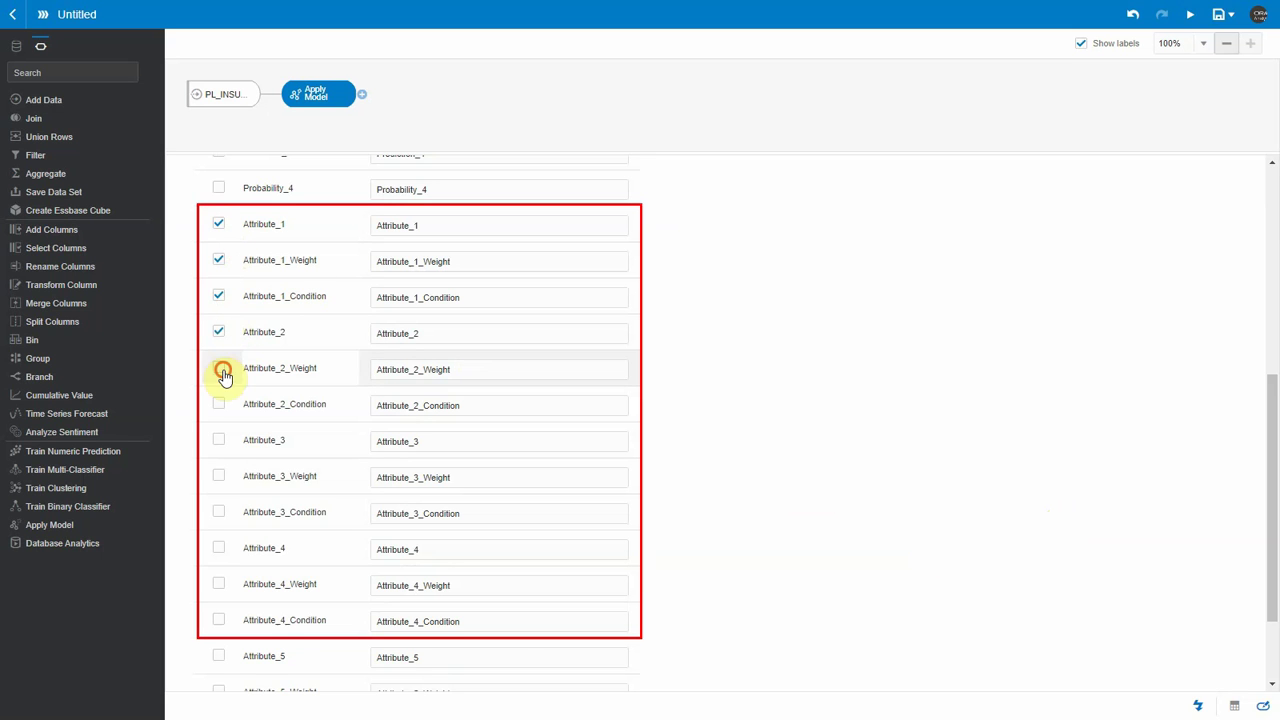
click(218, 404)
click(218, 440)
click(218, 476)
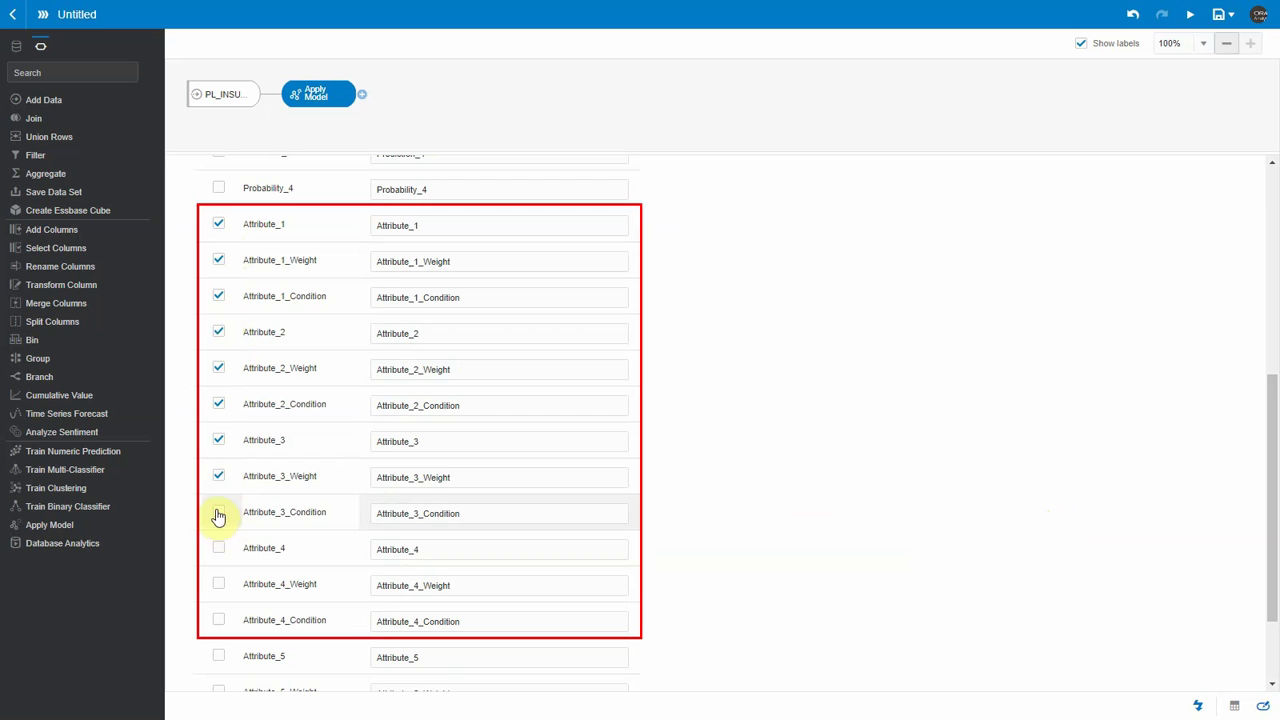
click(218, 512)
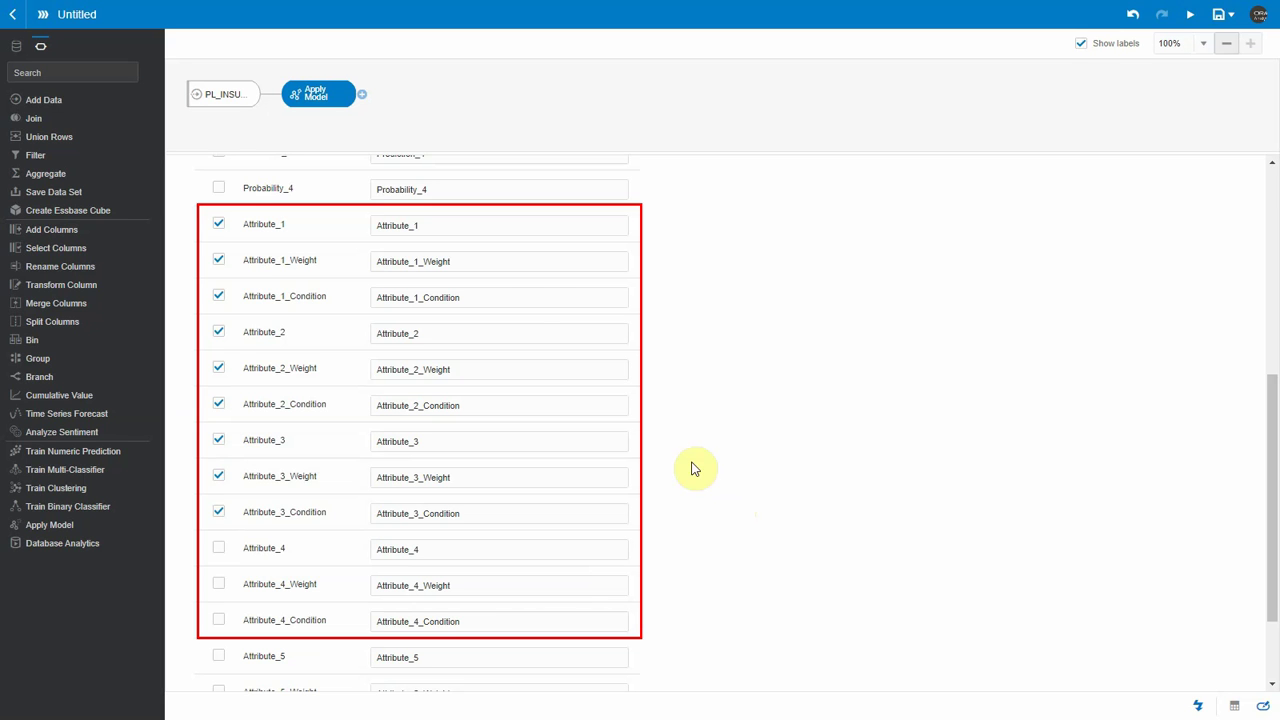
- Add a Save Data step with data set and table both named PL_SCORING_SVM
click(362, 95)
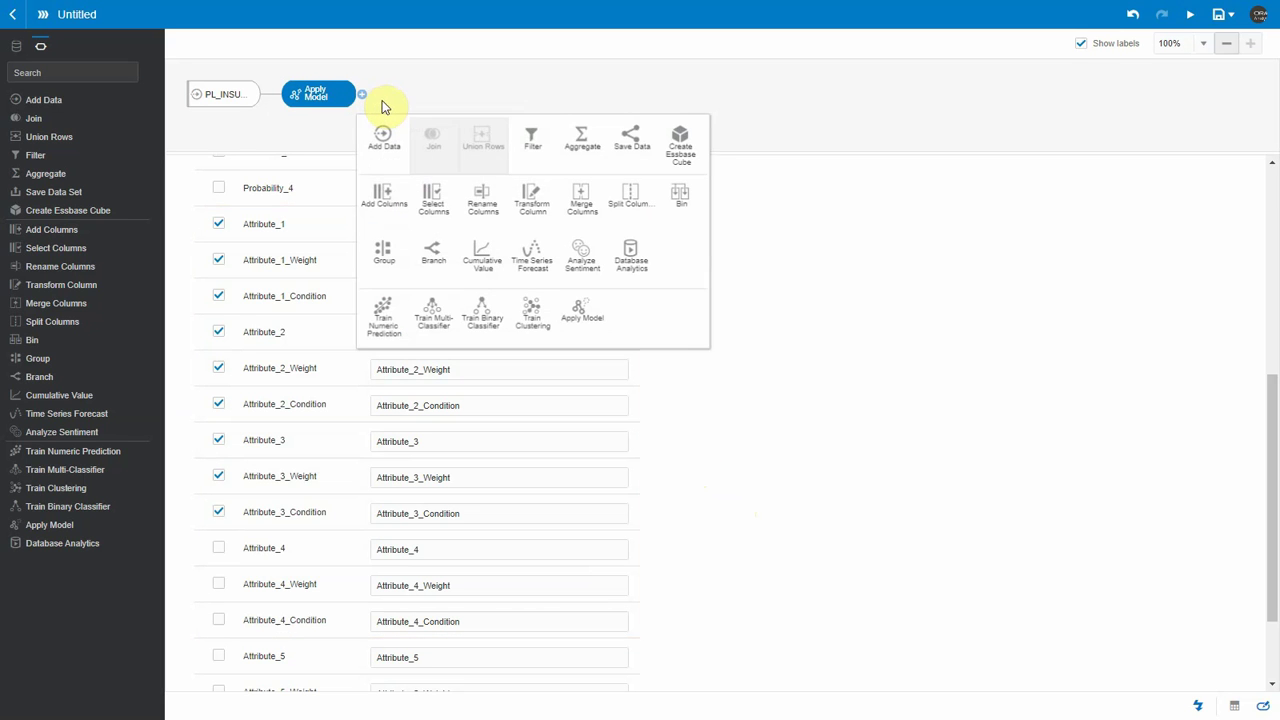
click(628, 142)
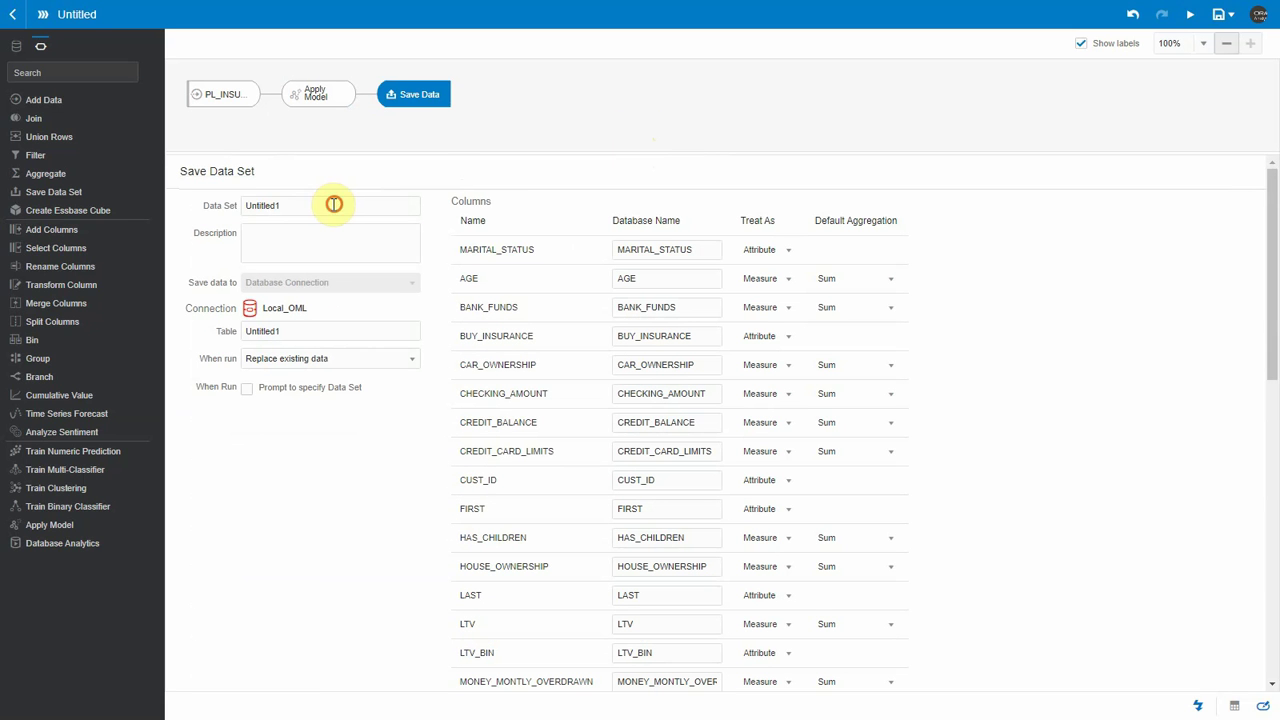
click(331, 203)
text(PL_SCORING_SVM)
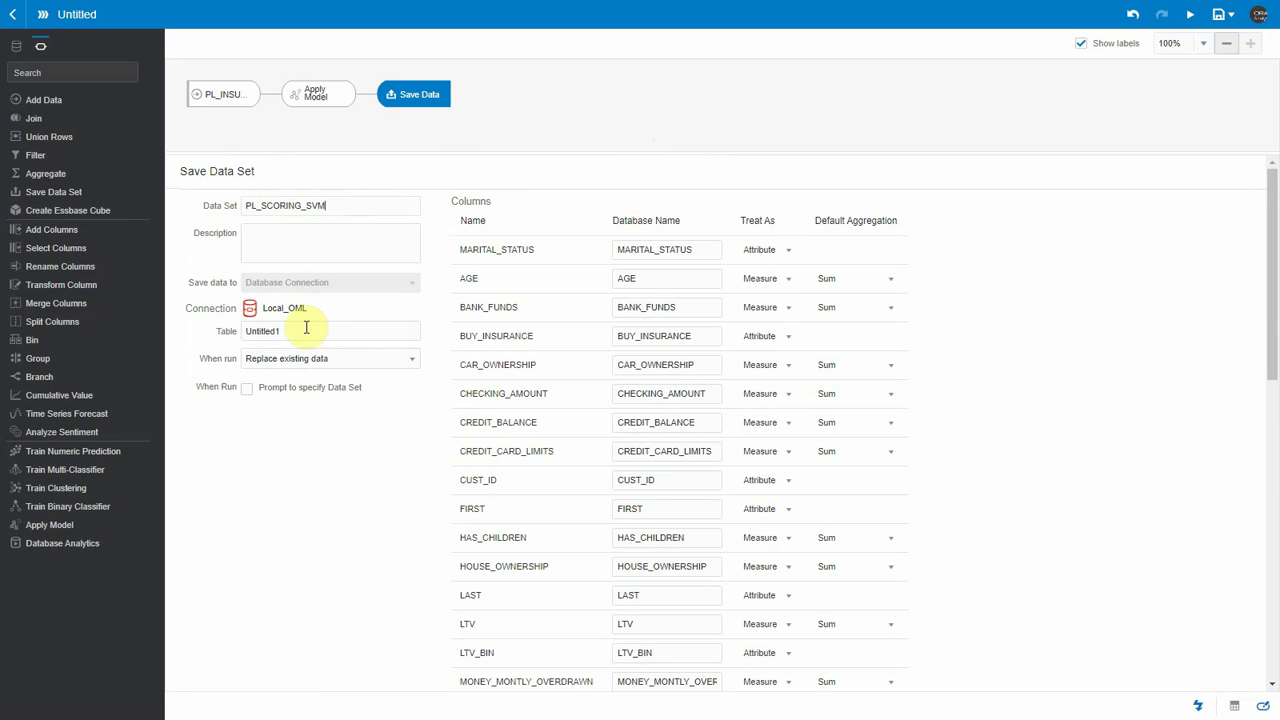
click(306, 330)
key(ctrl+a)
text(PL_SCORING_SVM)
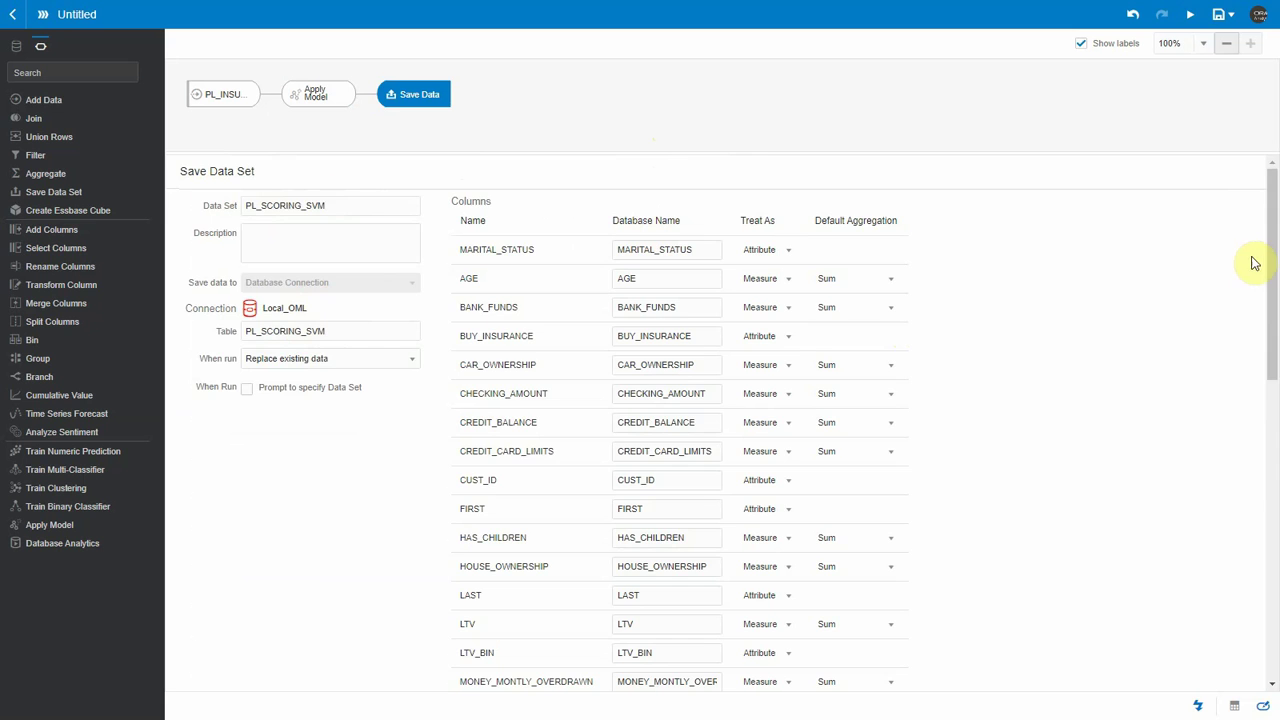
- Set PredictionProbability and Attribute_1–3_Weight aggregations to Average instead of Sum
drag(1266, 272, 1262, 590)
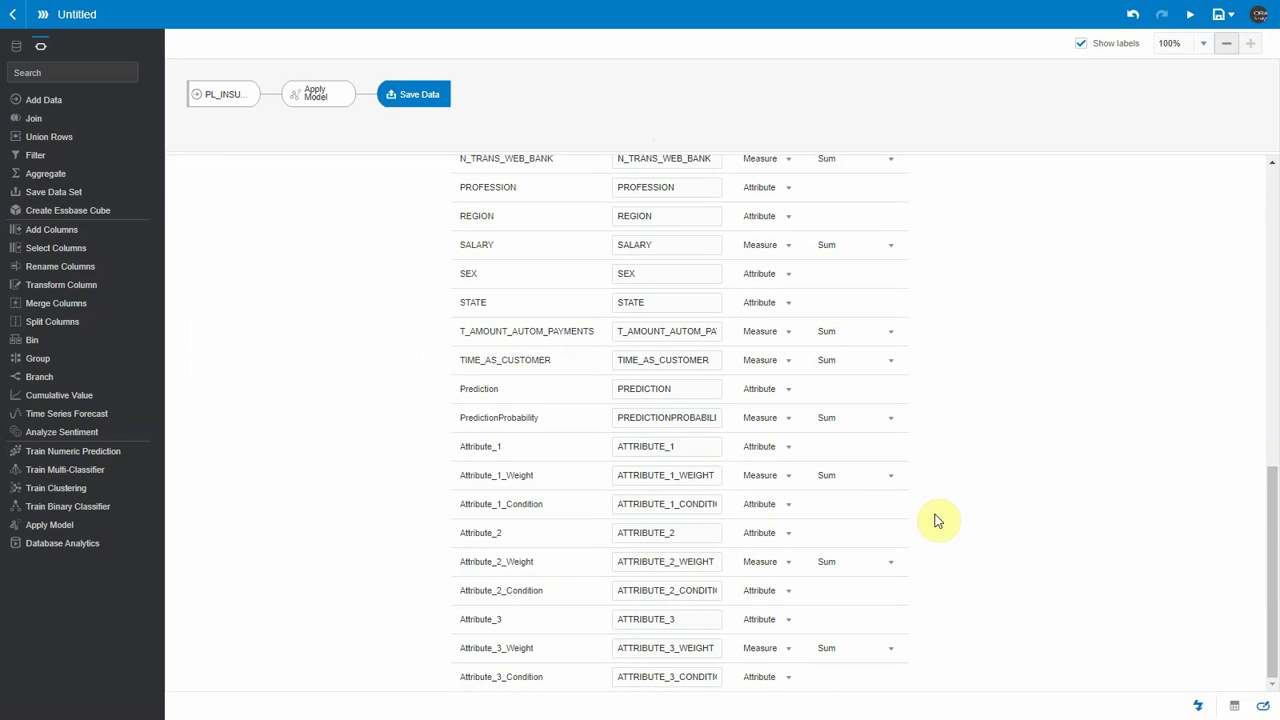
click(866, 424)
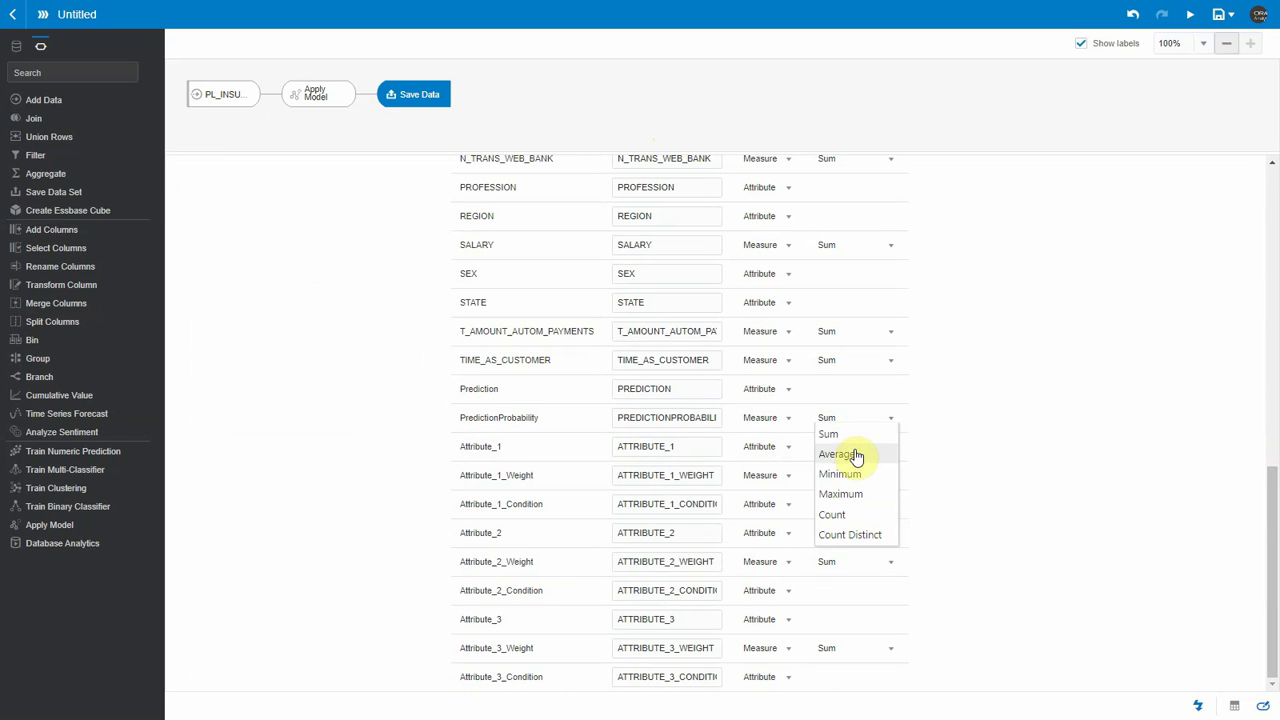
click(840, 454)
click(851, 475)
click(846, 511)
click(840, 565)
click(840, 598)
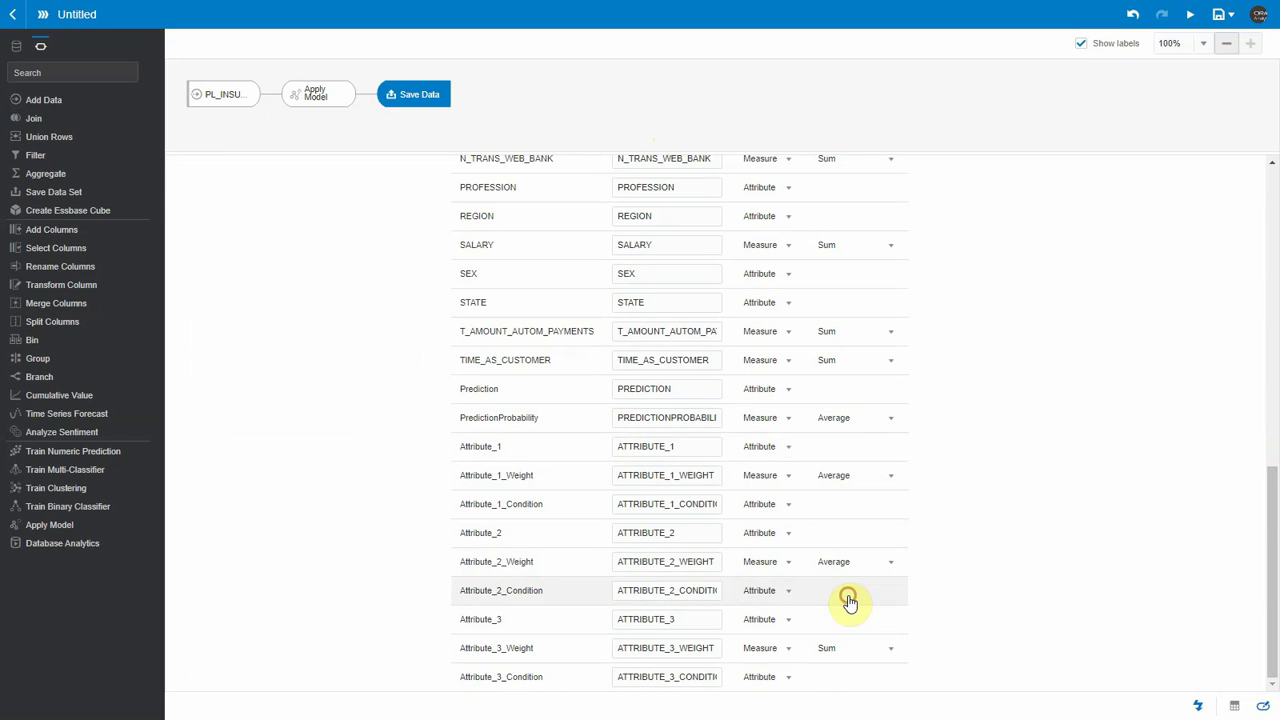
click(848, 648)
click(843, 551)
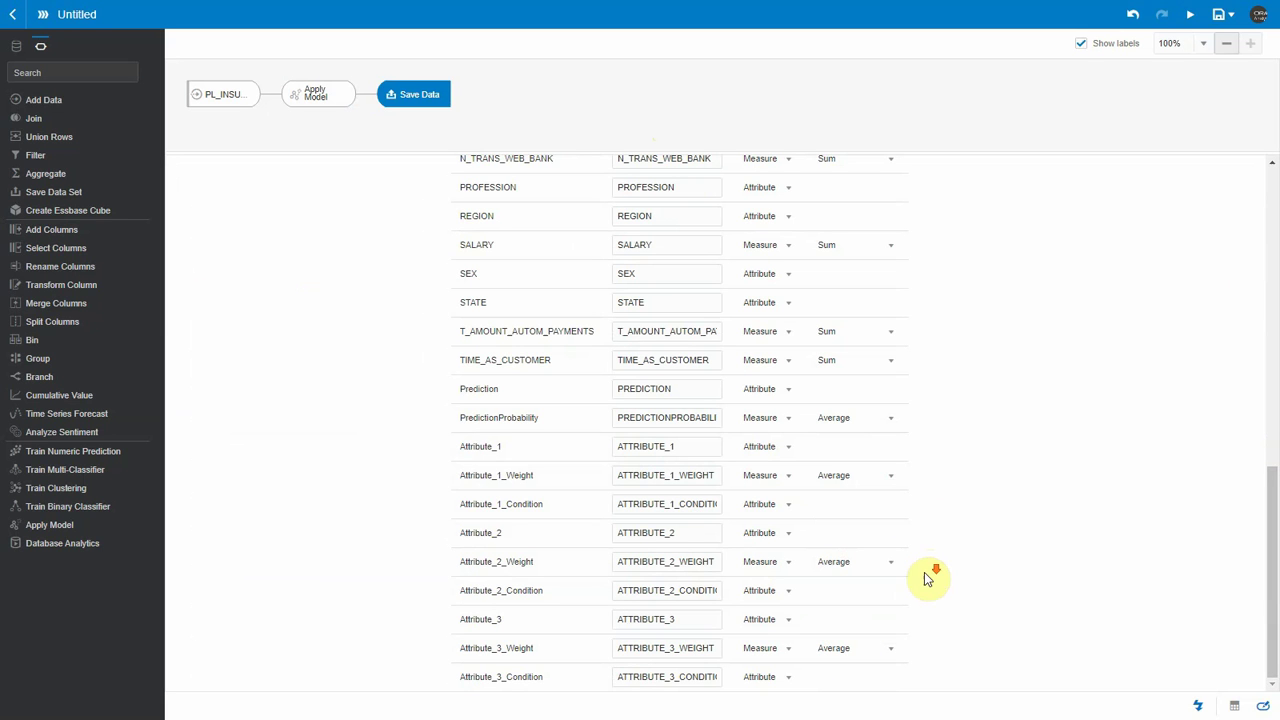
- Save the flow as PL_SCORING_DEMO, run it, and return to the Data page
click(1190, 17)
double_click(683, 361)
text(PL_SCORING_DEMO)
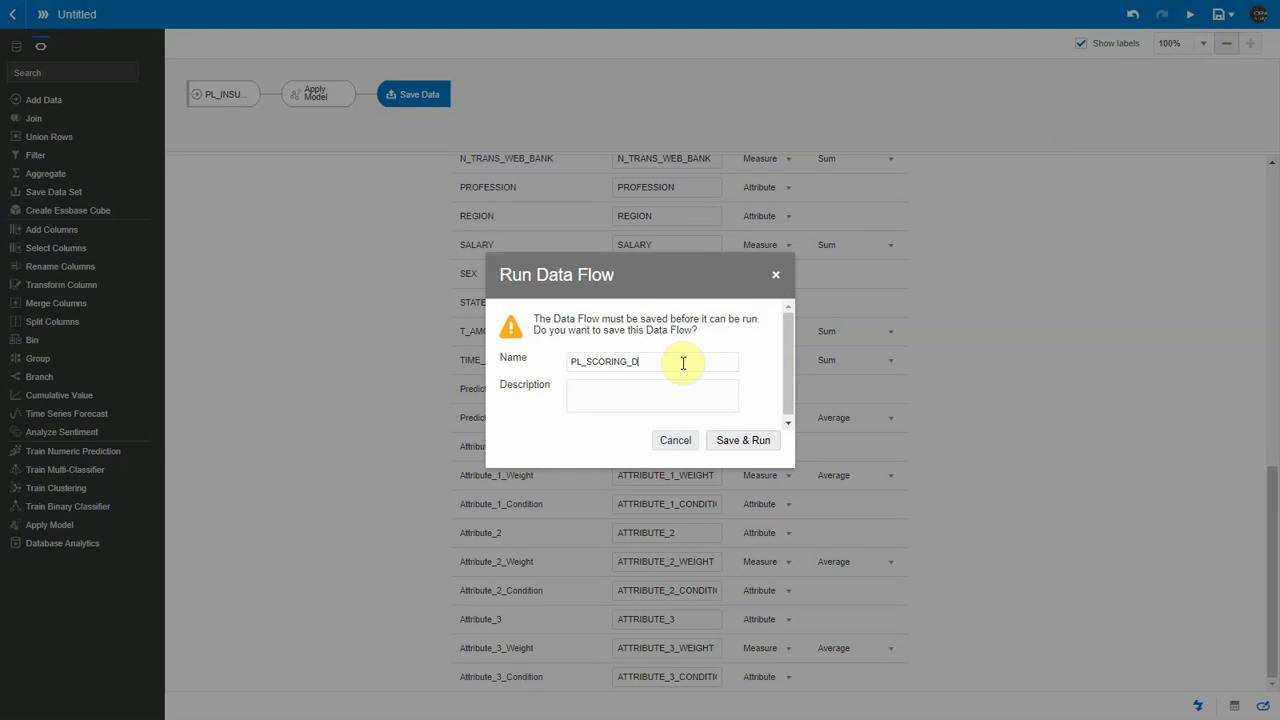
click(765, 447)
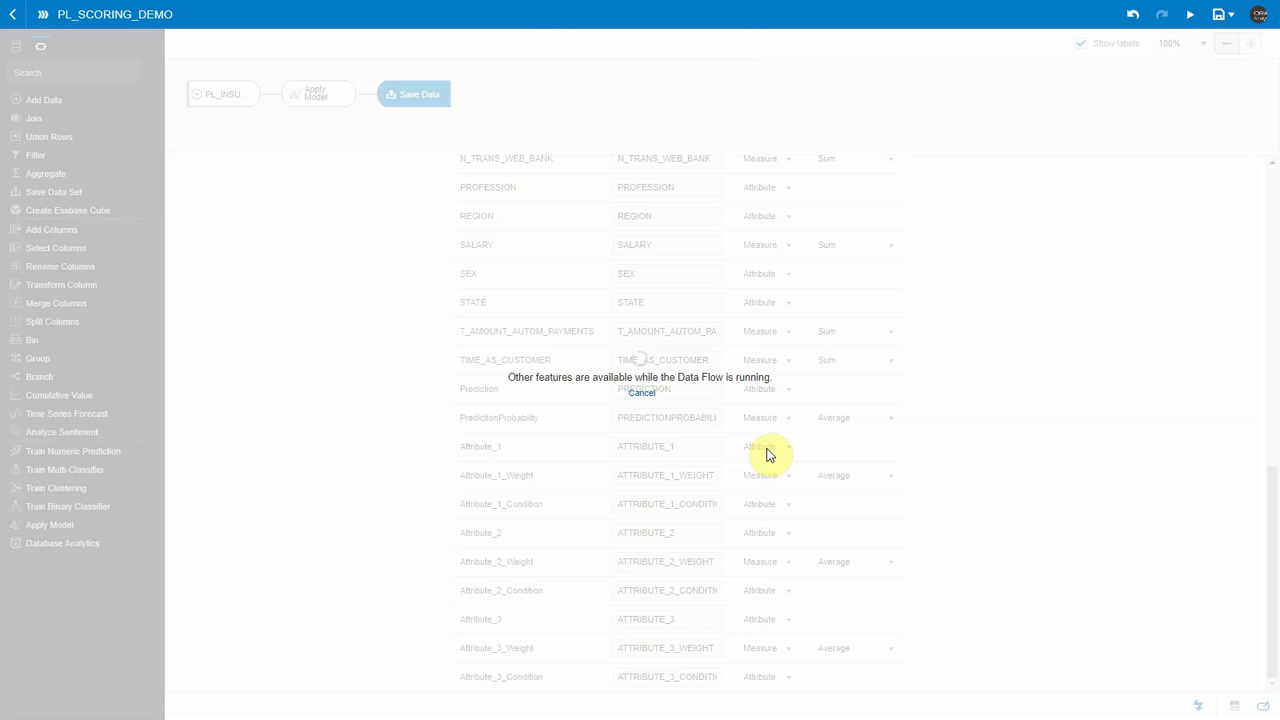
click(13, 16)
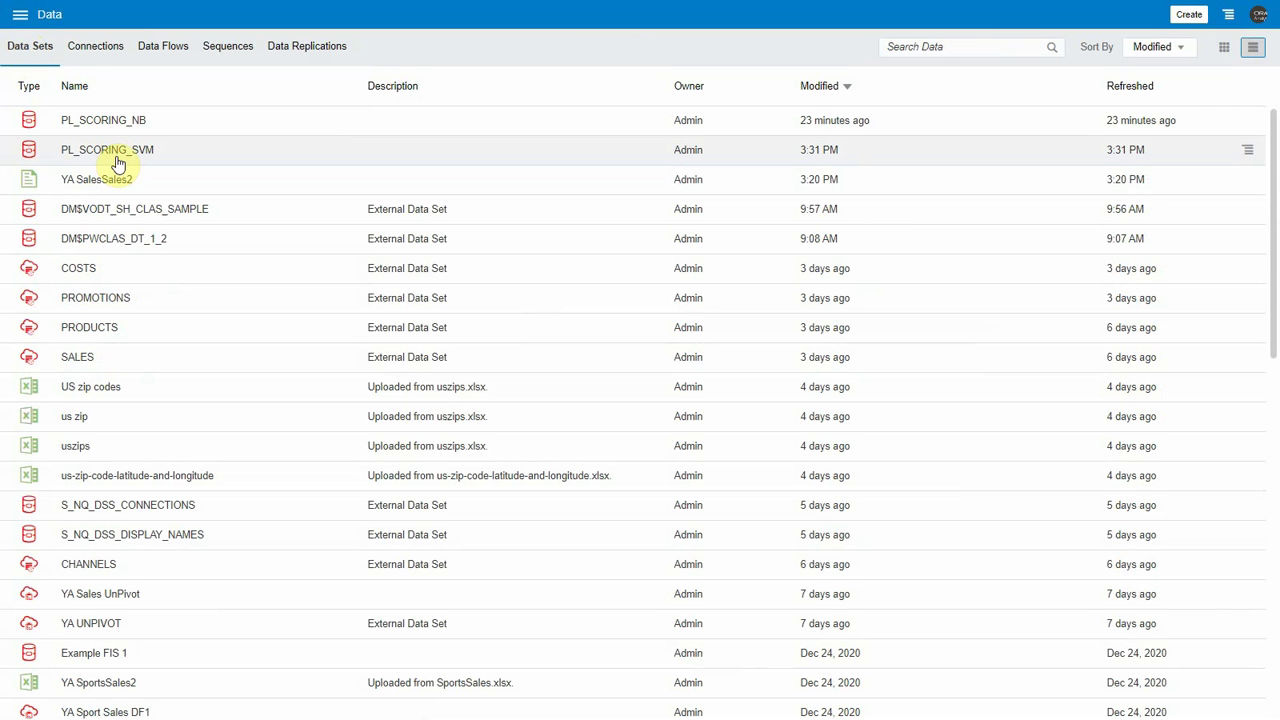
- Create a new workbook from the PL_SCORING_SVM dataset
double_click(116, 152)
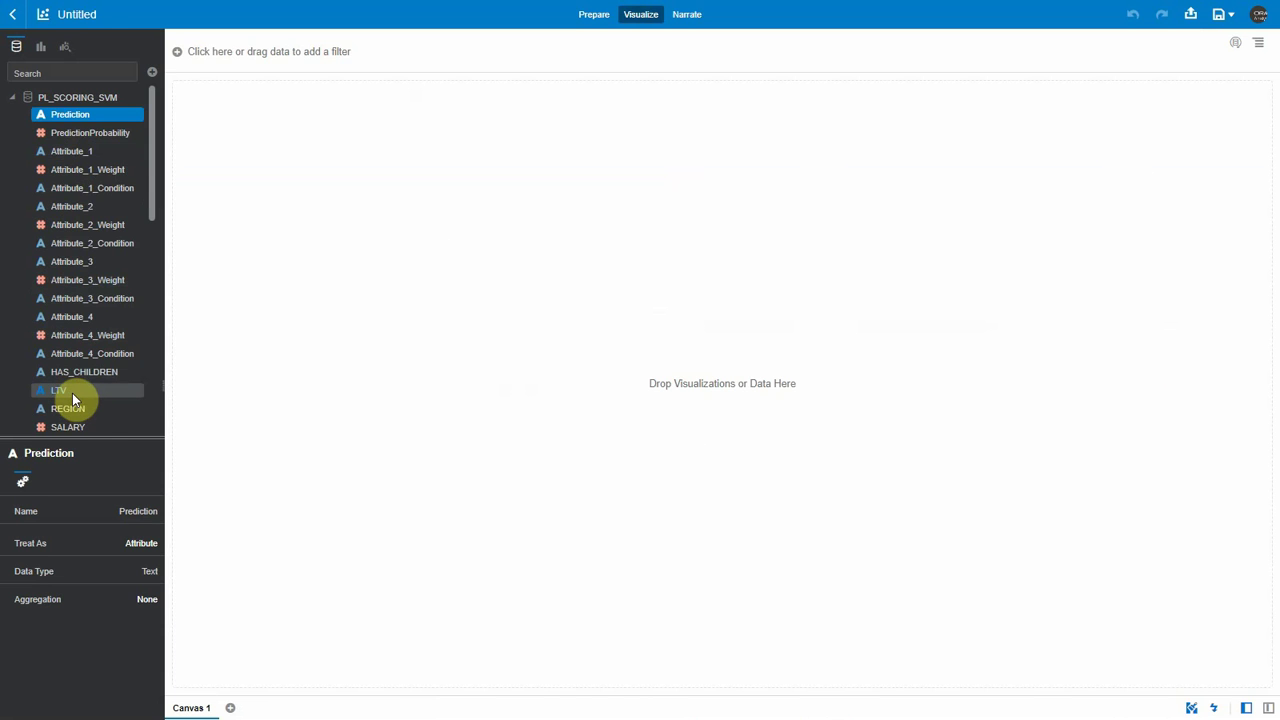
scroll(72, 393, down, 8)
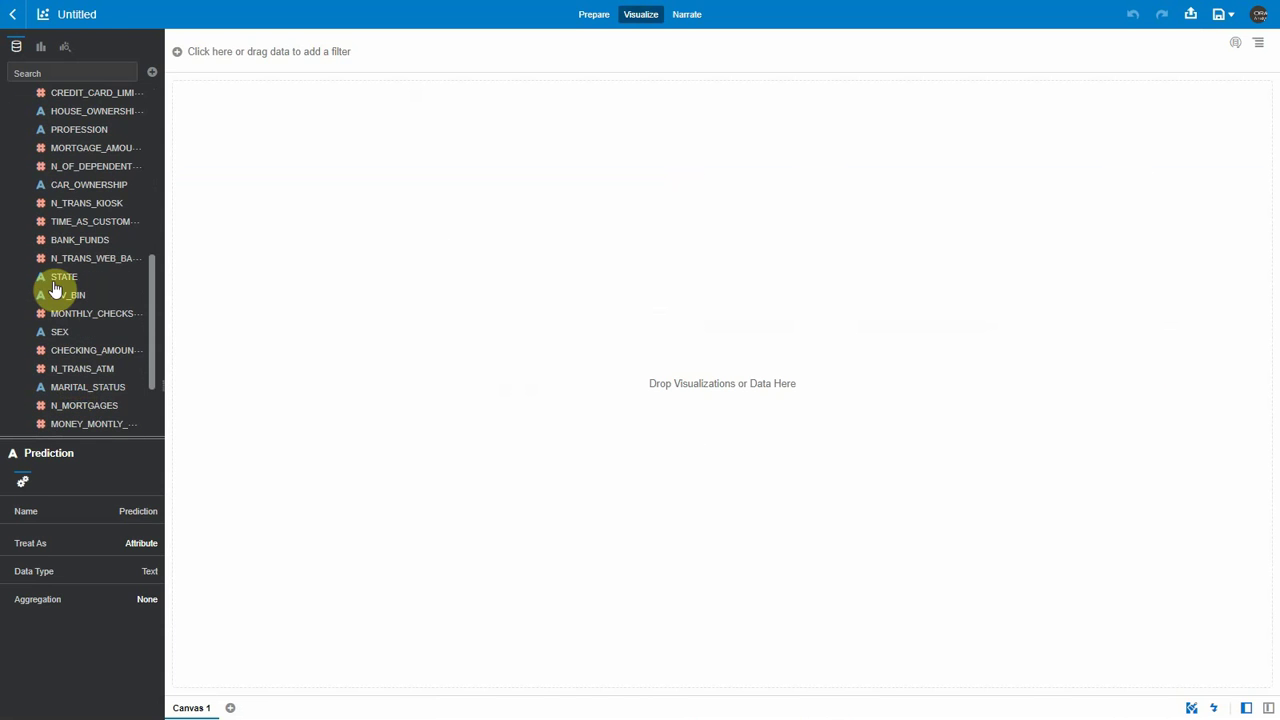
scroll(69, 362, down, 3)
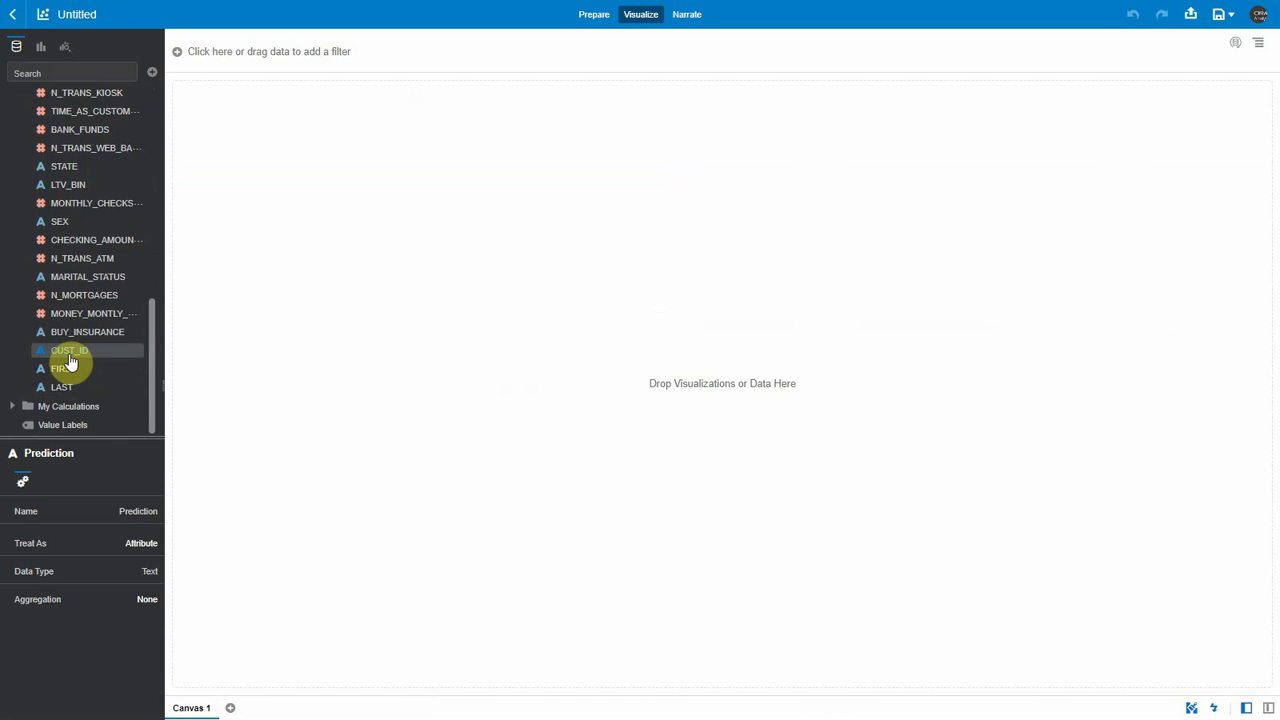
- Build a table of CUST_ID, Prediction and PredictionProbability on the canvas
double_click(70, 356)
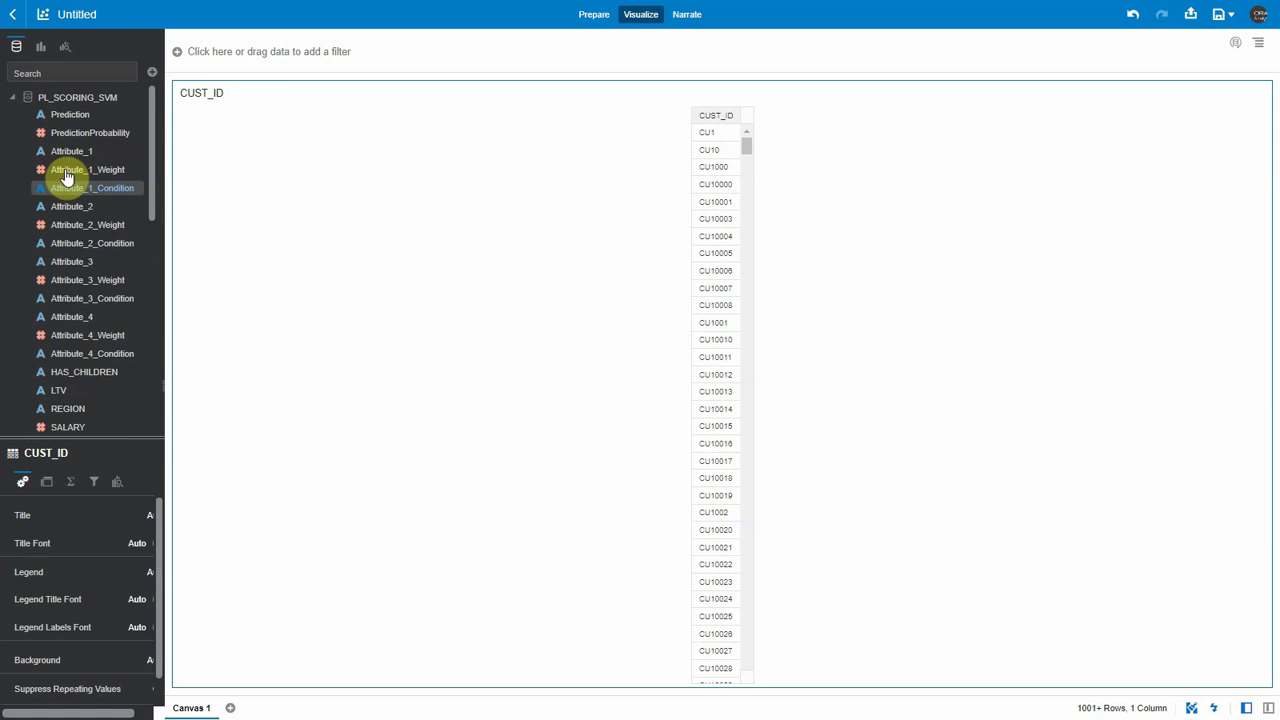
double_click(70, 116)
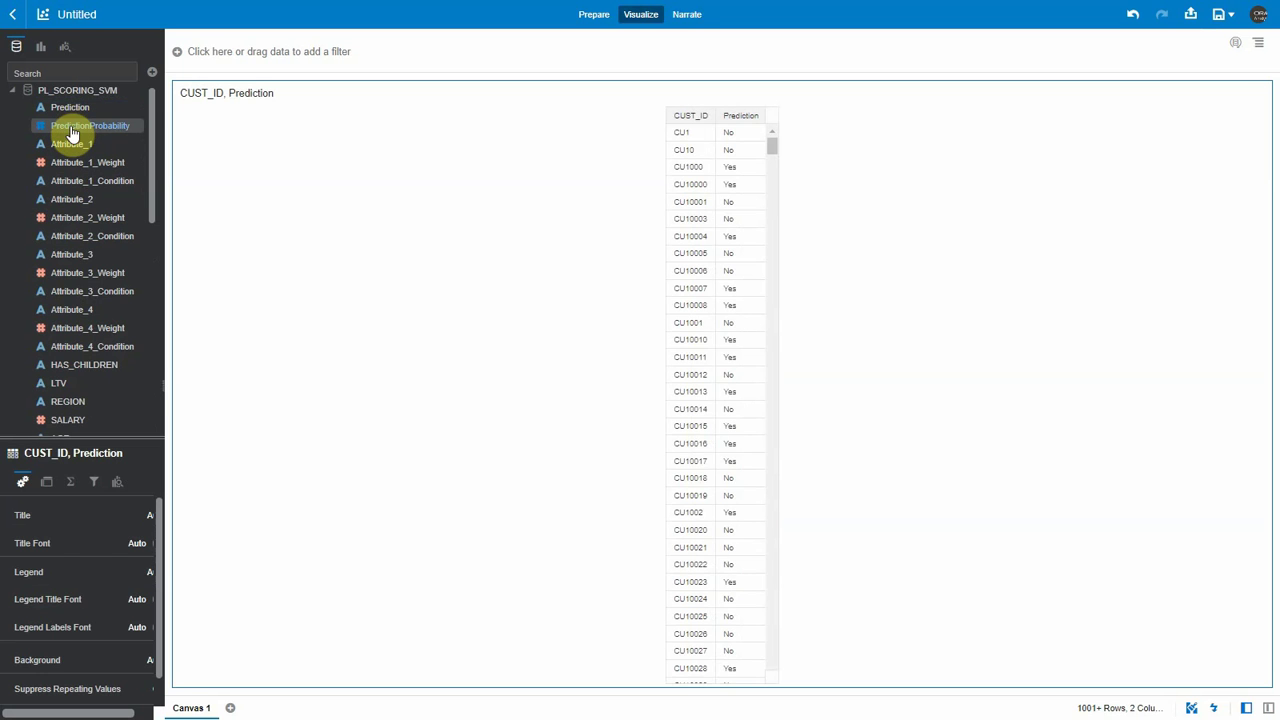
double_click(72, 123)
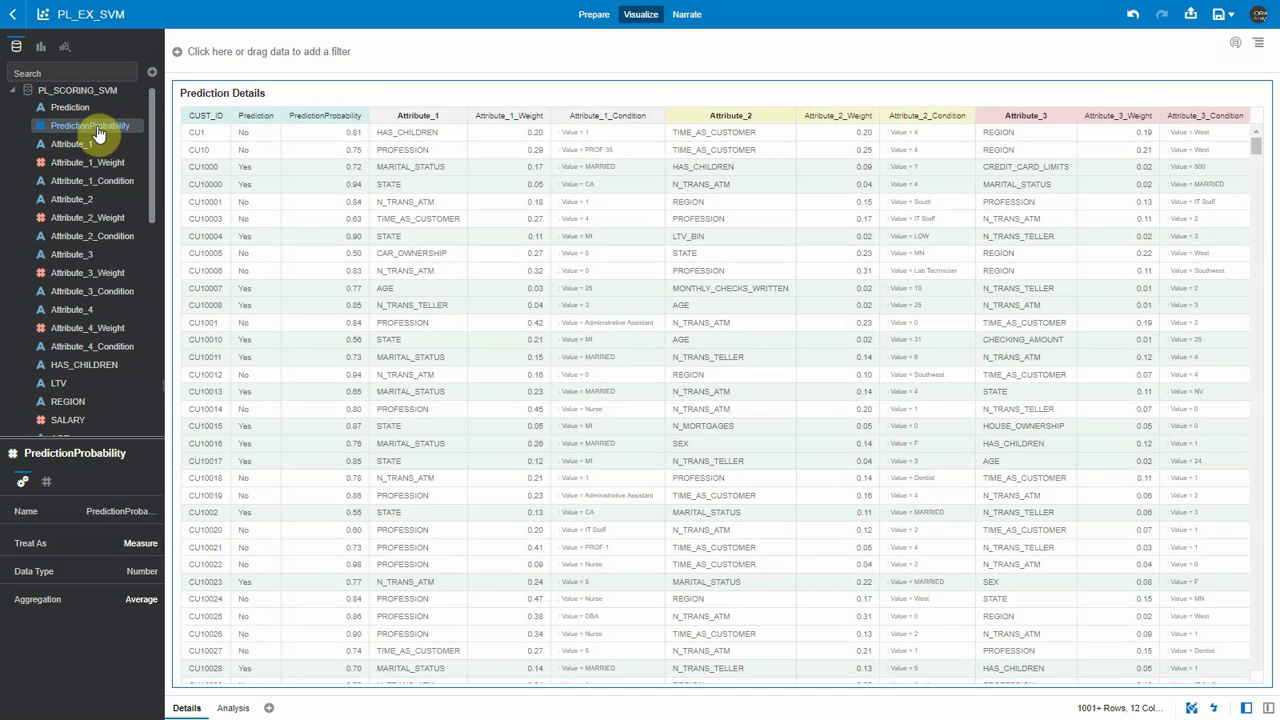
- Inspect the PredictionProbability column and the Prediction Details table properties in PL_EX_SVM
click(97, 128)
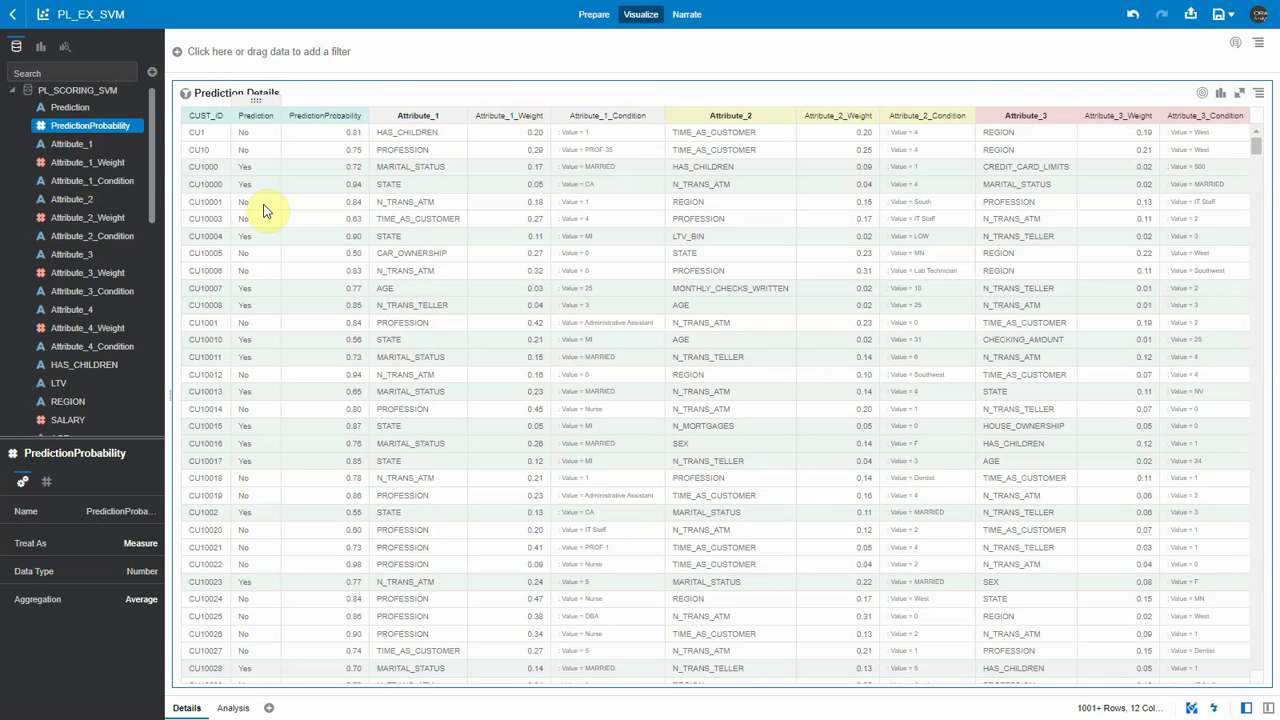
click(265, 210)
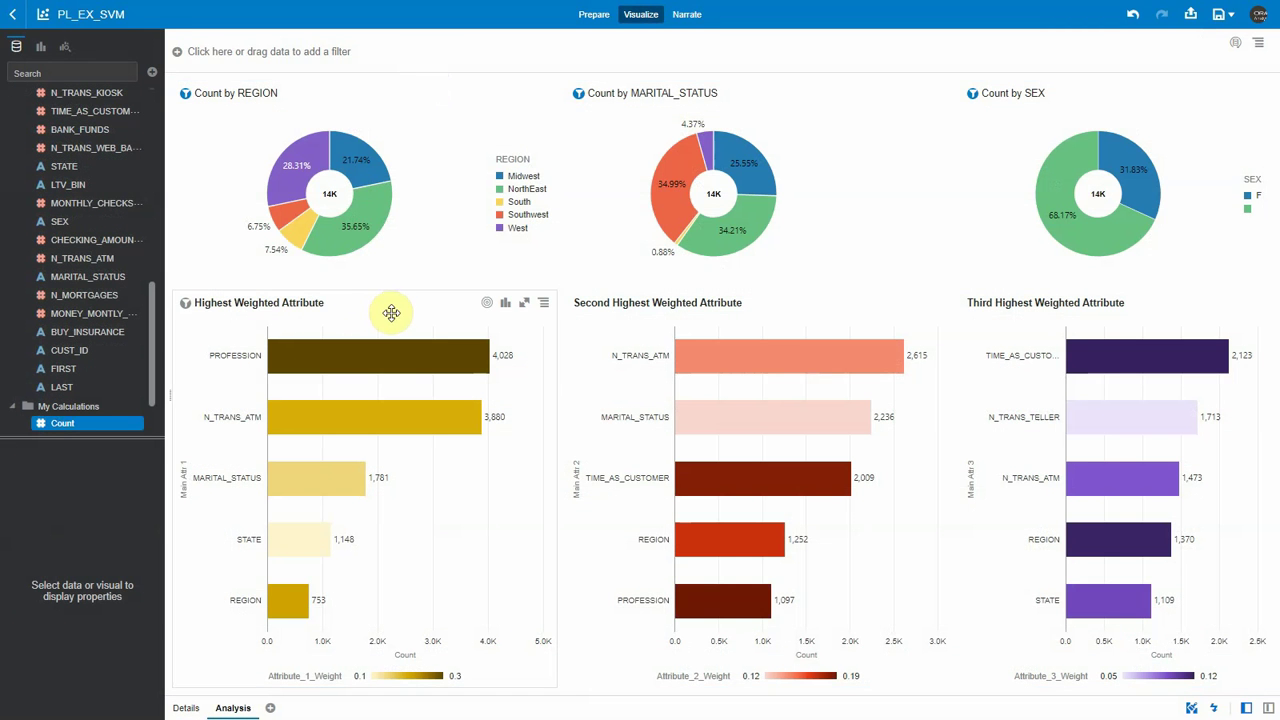
- Bring up the Analysis canvas with PROFESSION, N_TRANS_ATM and TIME_AS_CUSTOMER leading the weighted attributes
mouse_move(336, 368)
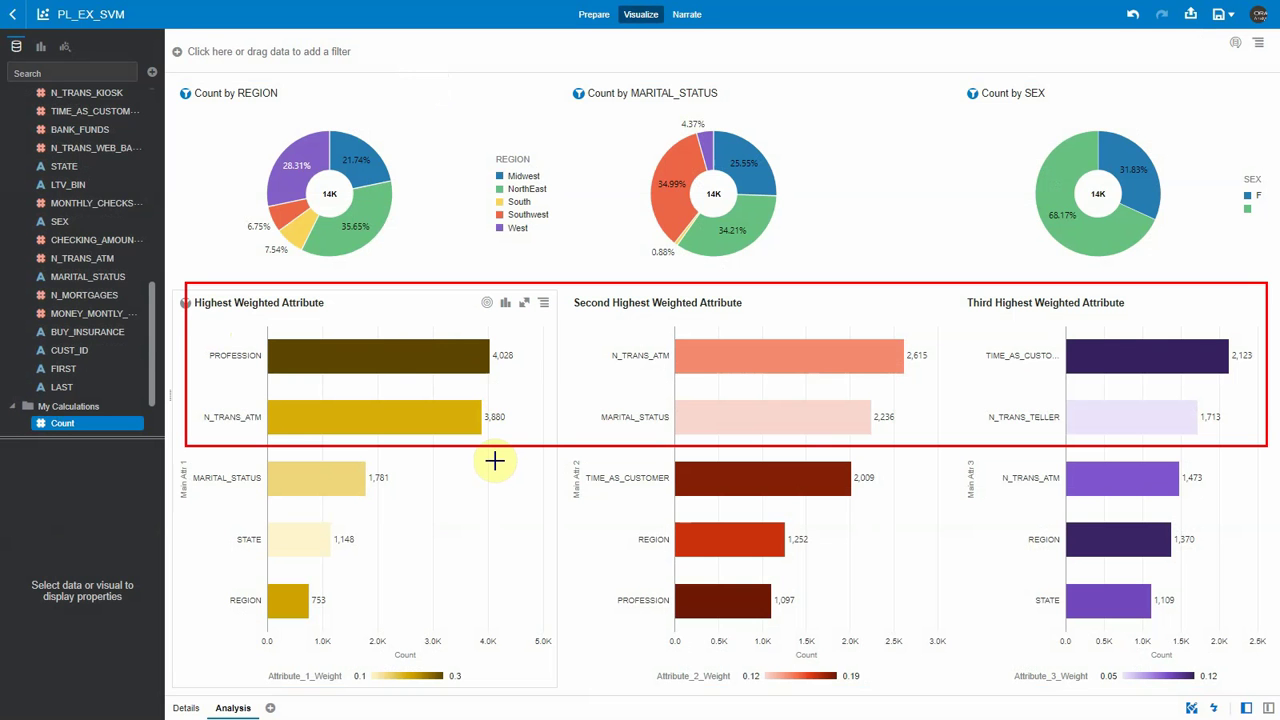
- Hide the side panels, filter by NorthEast then Midwest region, and clear the region filter
click(494, 460)
click(1243, 708)
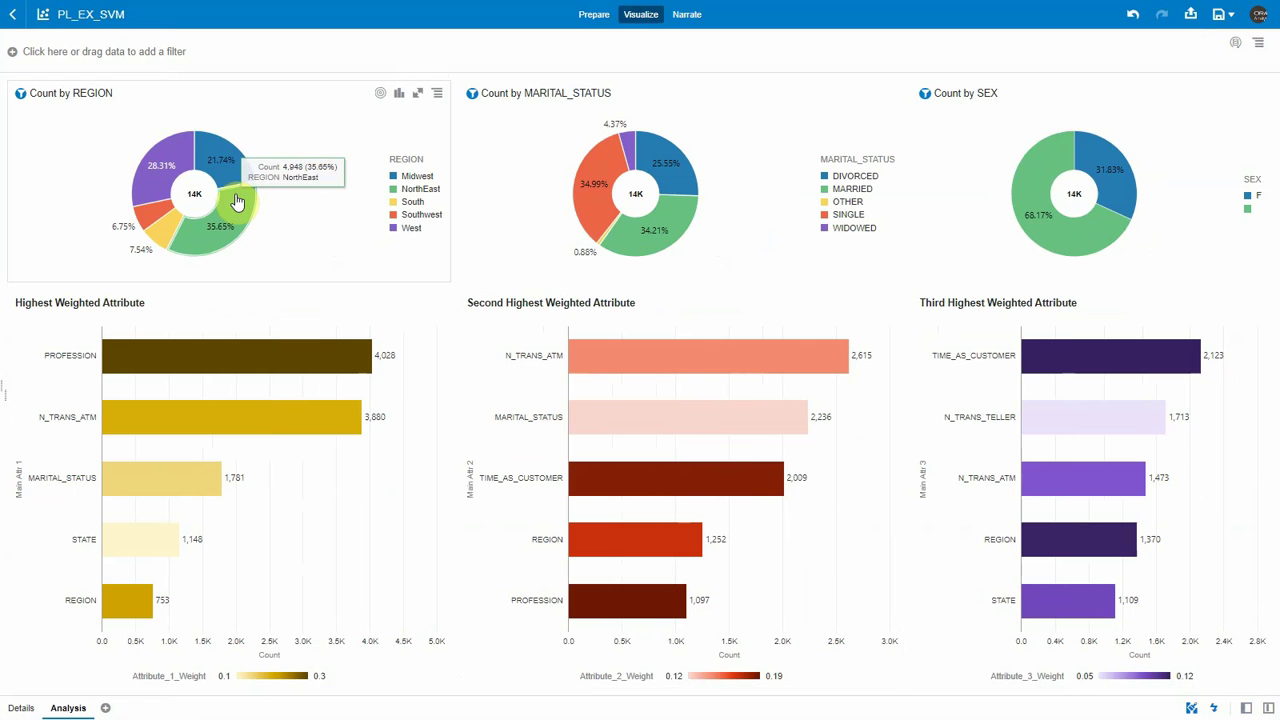
click(237, 202)
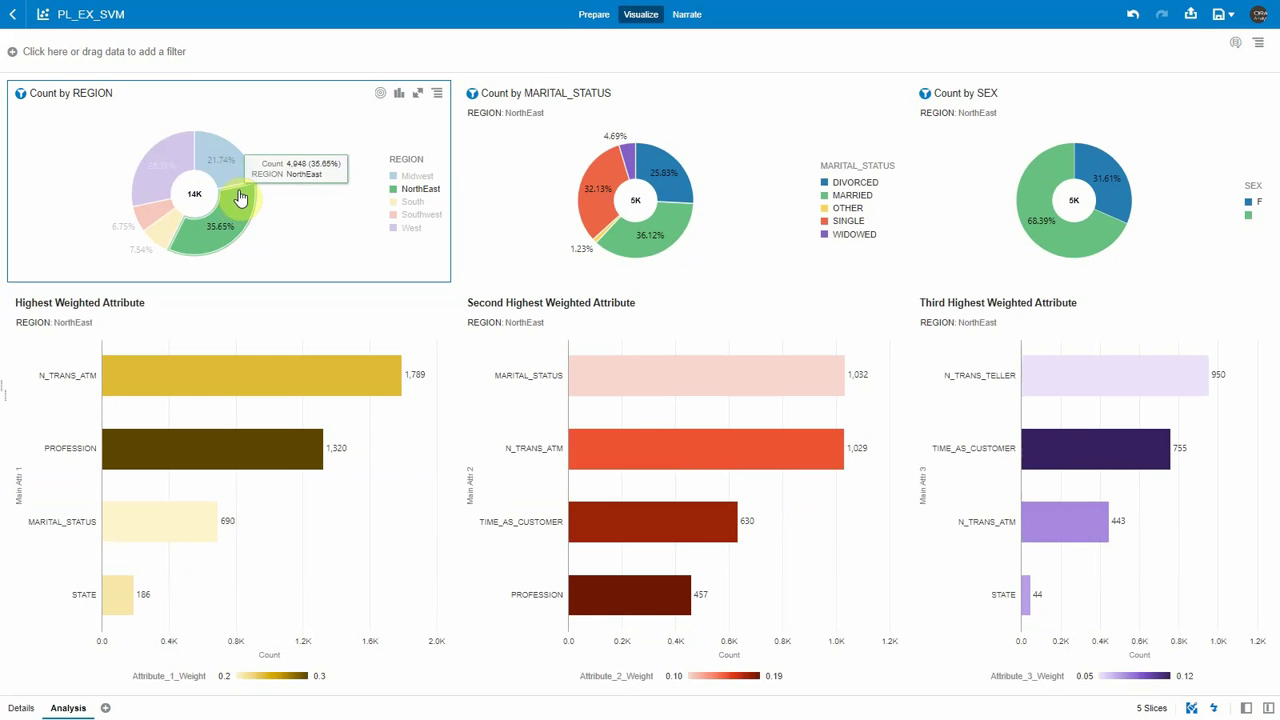
click(233, 162)
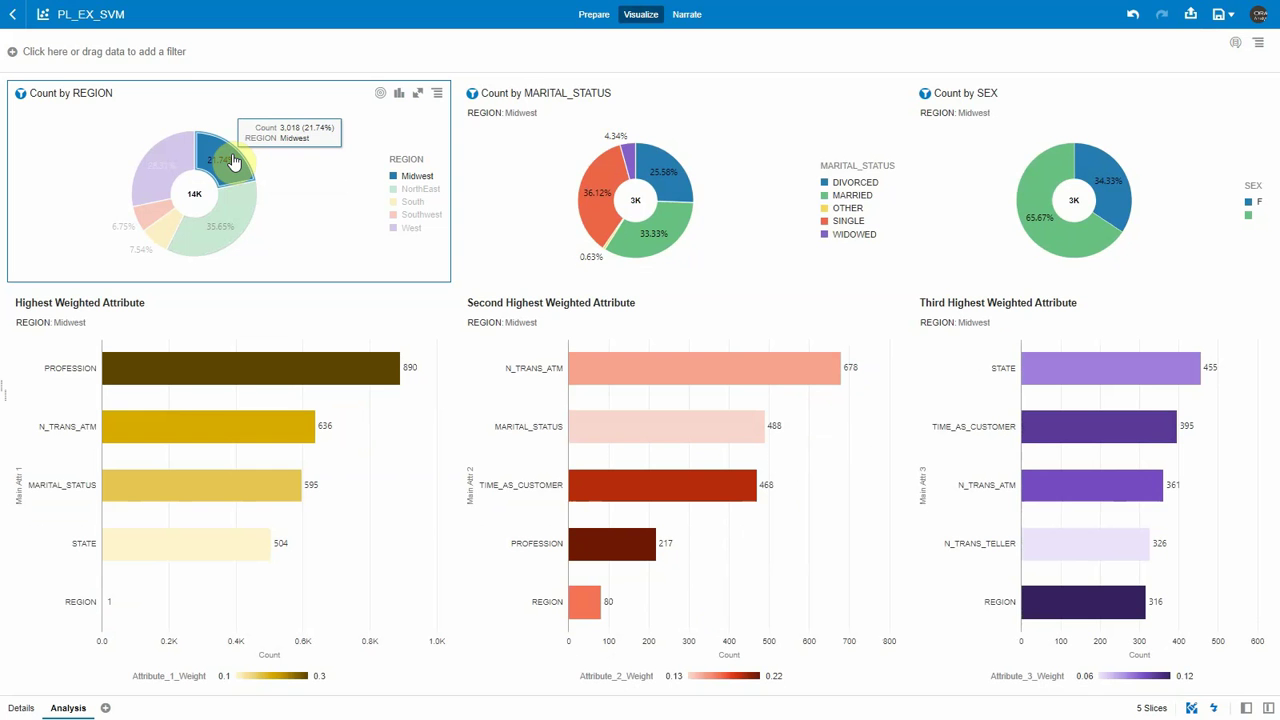
click(232, 162)
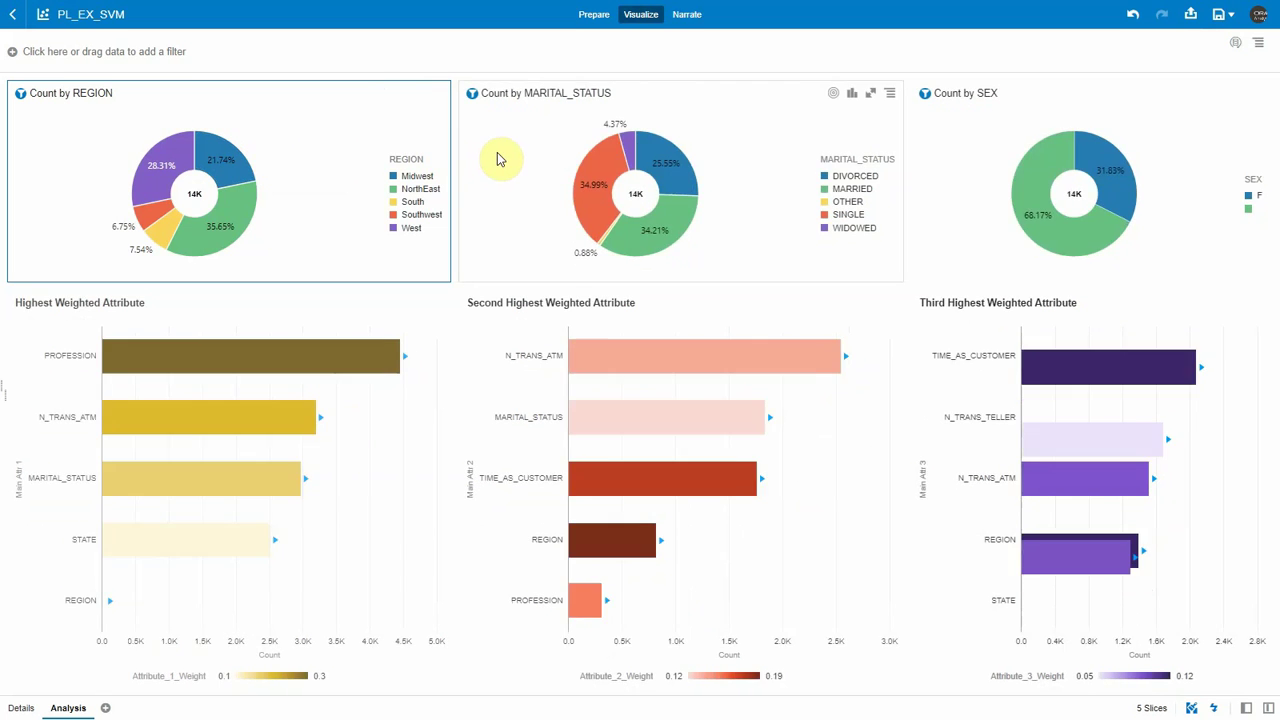
- Filter the charts to SINGLE, then DIVORCED marital status, then to female (F) customers
click(604, 172)
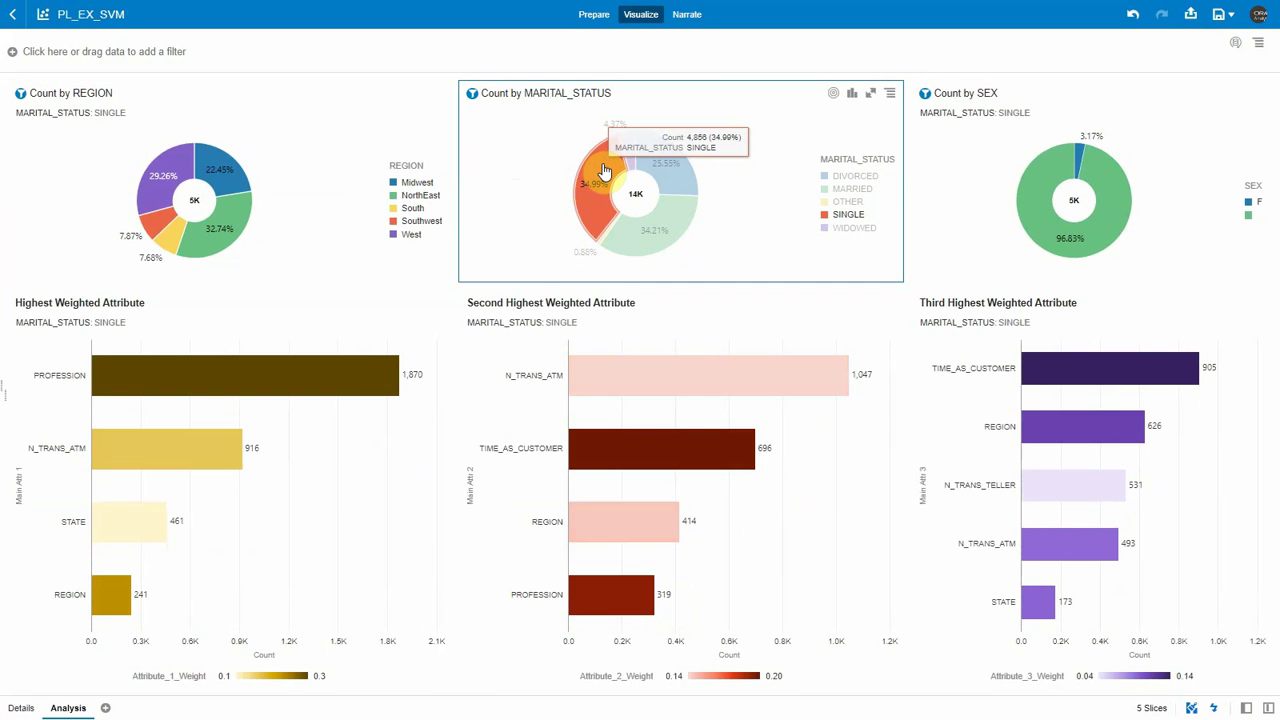
click(684, 184)
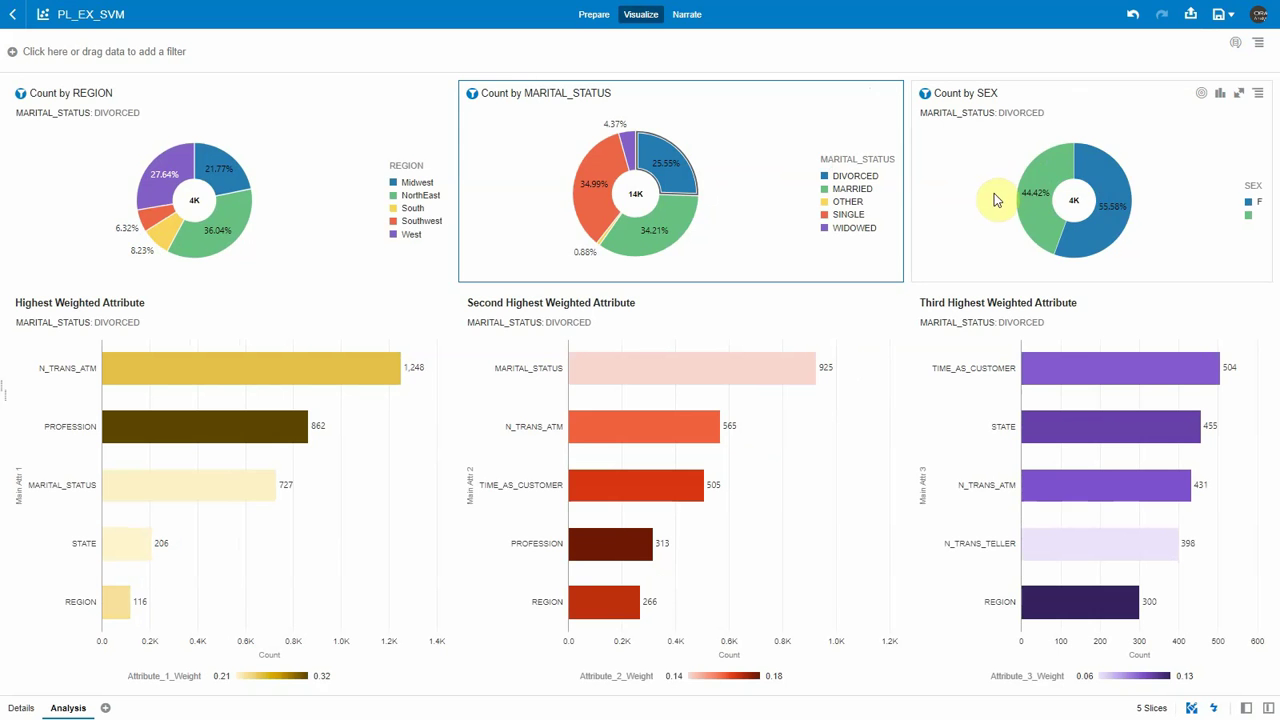
click(1091, 177)
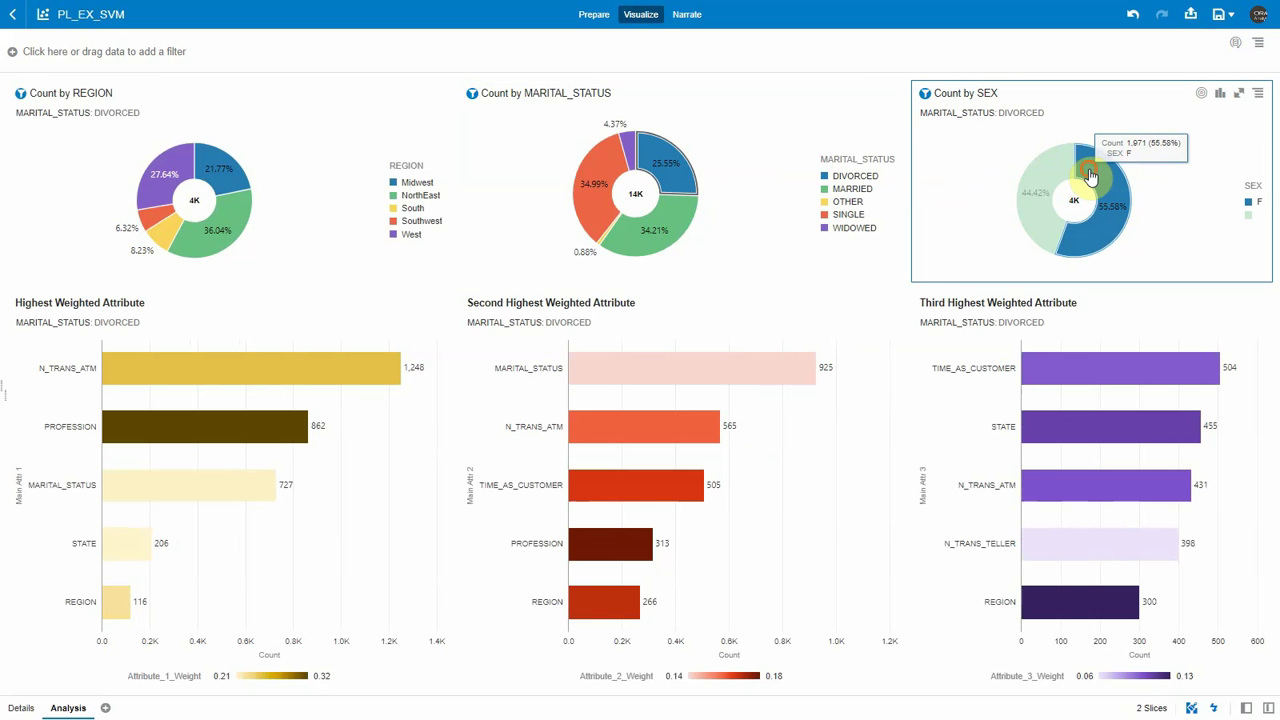